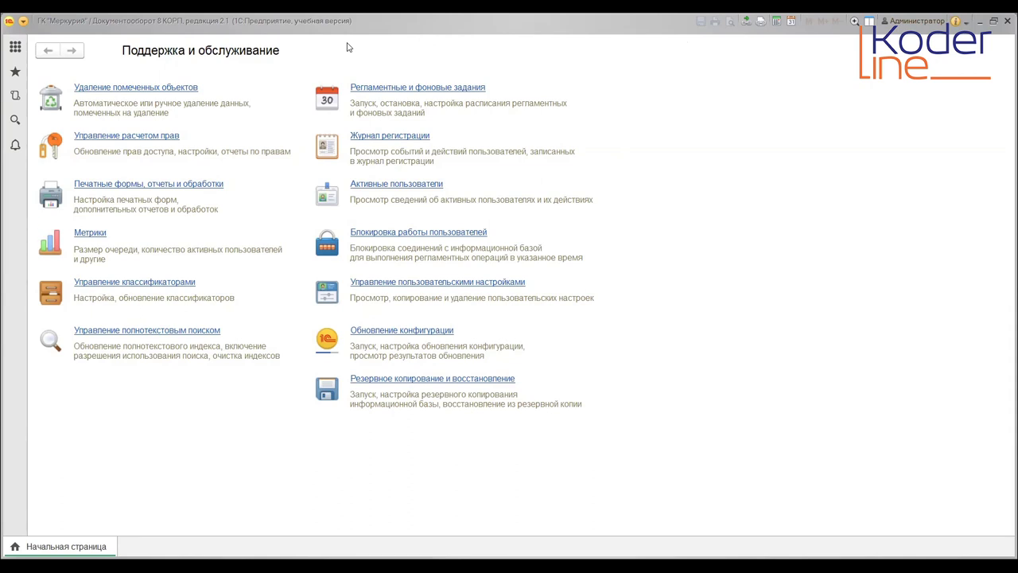
Open the internal document type "Договор аренды оборудования" from the reference list of document types
{"action": "left_click", "coordinate": [267, 113]}
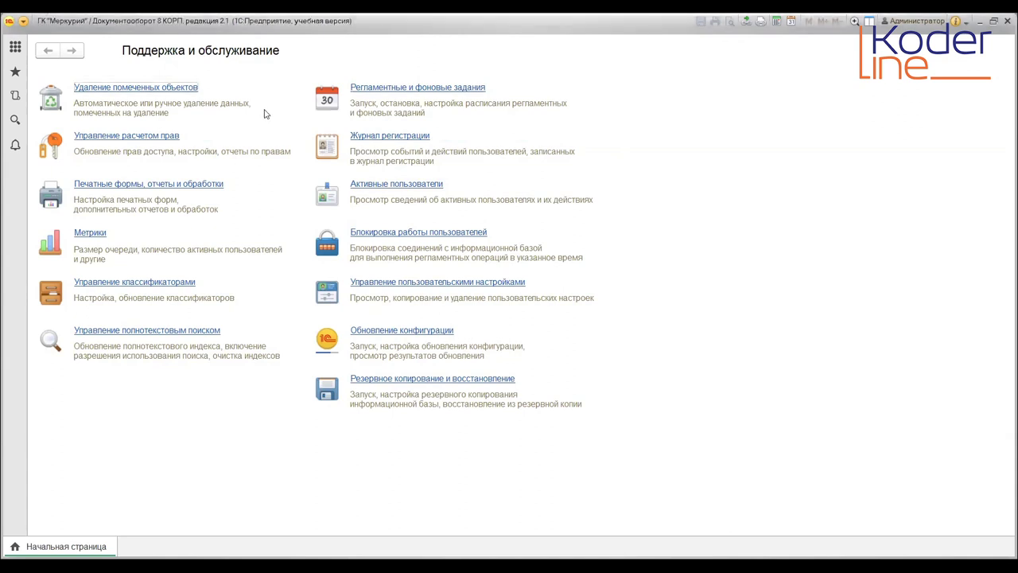
{"action": "left_click", "coordinate": [16, 51]}
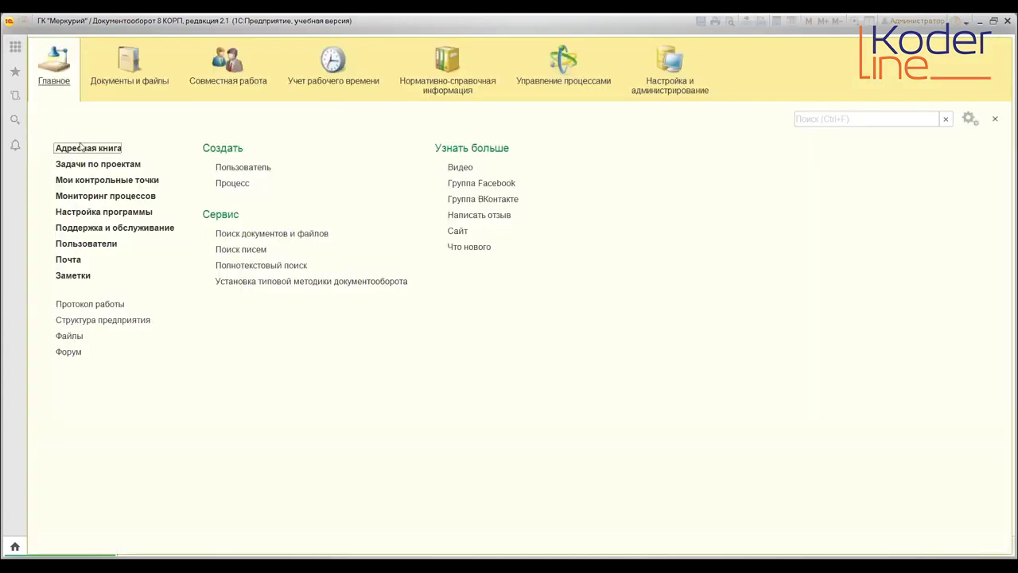
{"action": "left_click", "coordinate": [457, 85]}
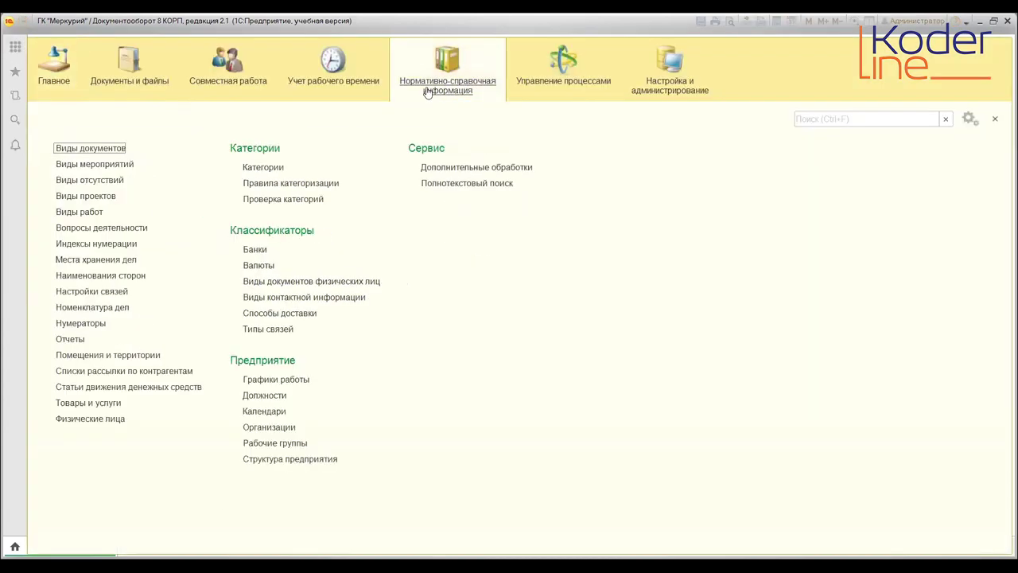
{"action": "left_click", "coordinate": [99, 153]}
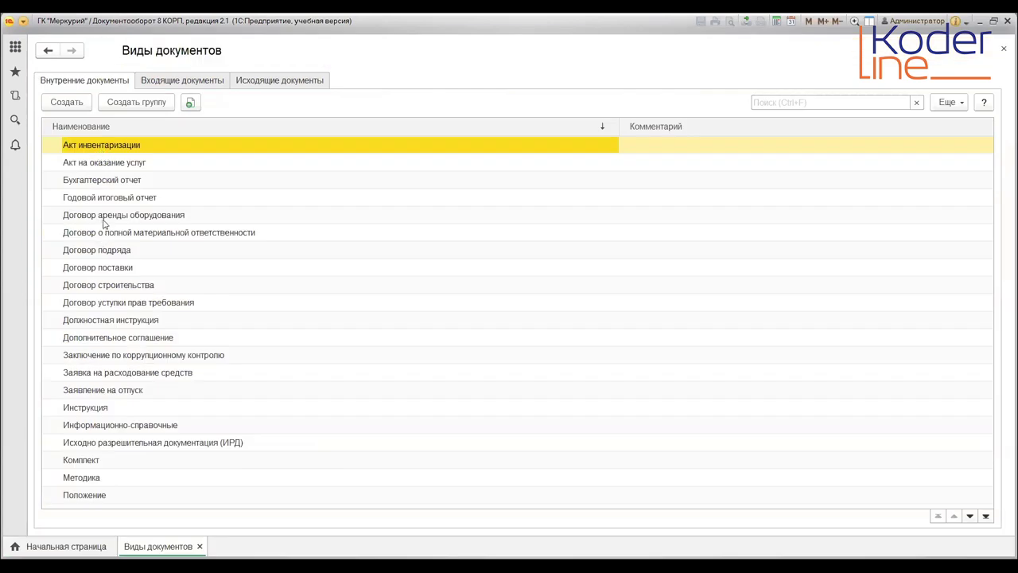
{"action": "left_click", "coordinate": [101, 215]}
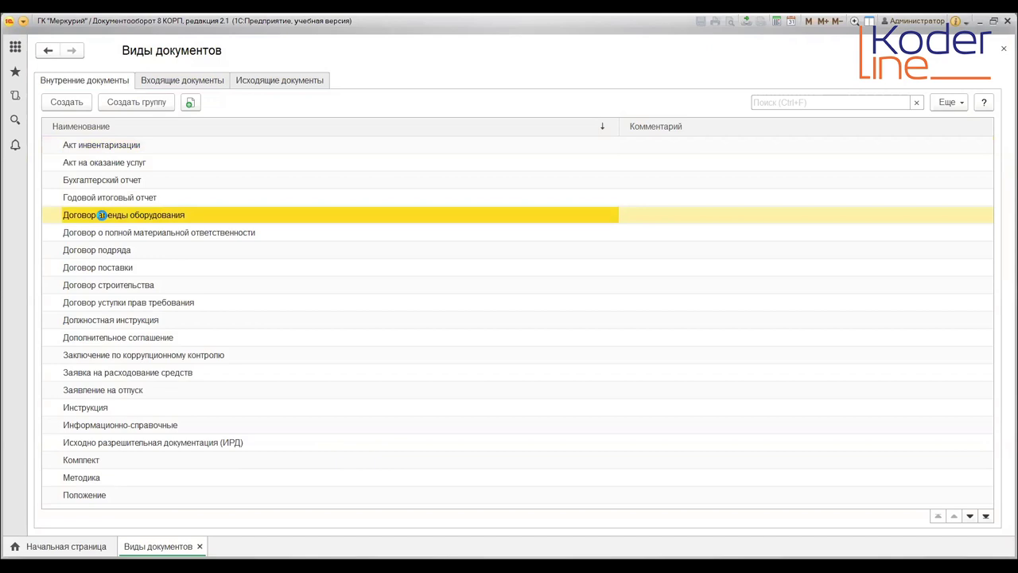
{"action": "double_click", "coordinate": [101, 215]}
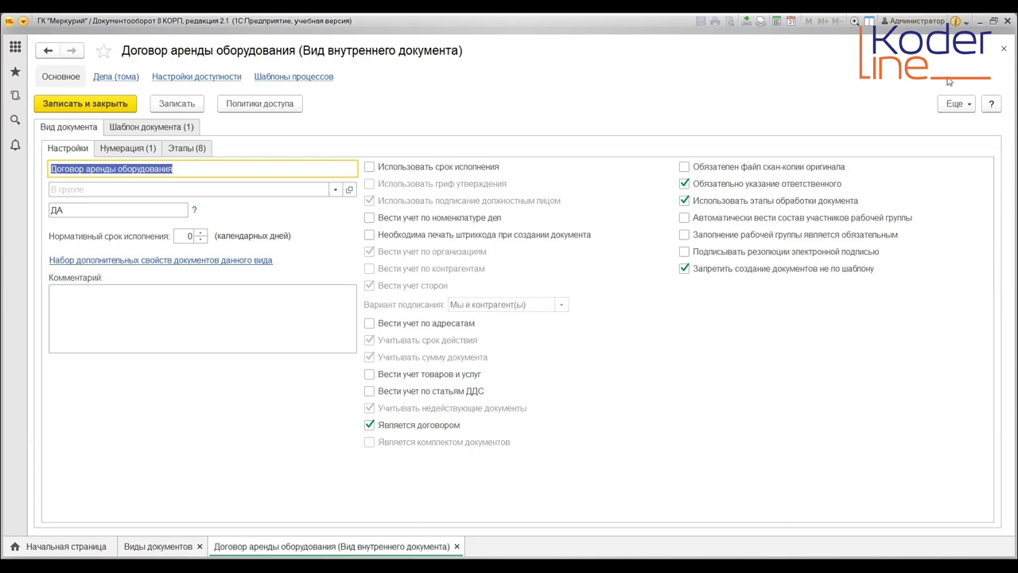
Review the document type's general settings, numbering, processing stages, document template settings and access settings
{"action": "left_click", "coordinate": [171, 171]}
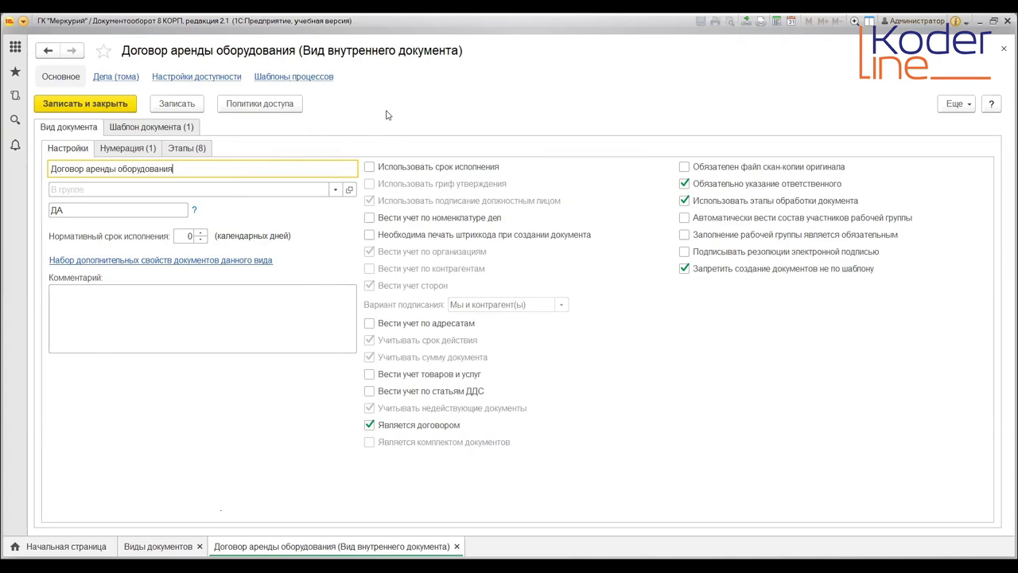
{"action": "left_click", "coordinate": [133, 151]}
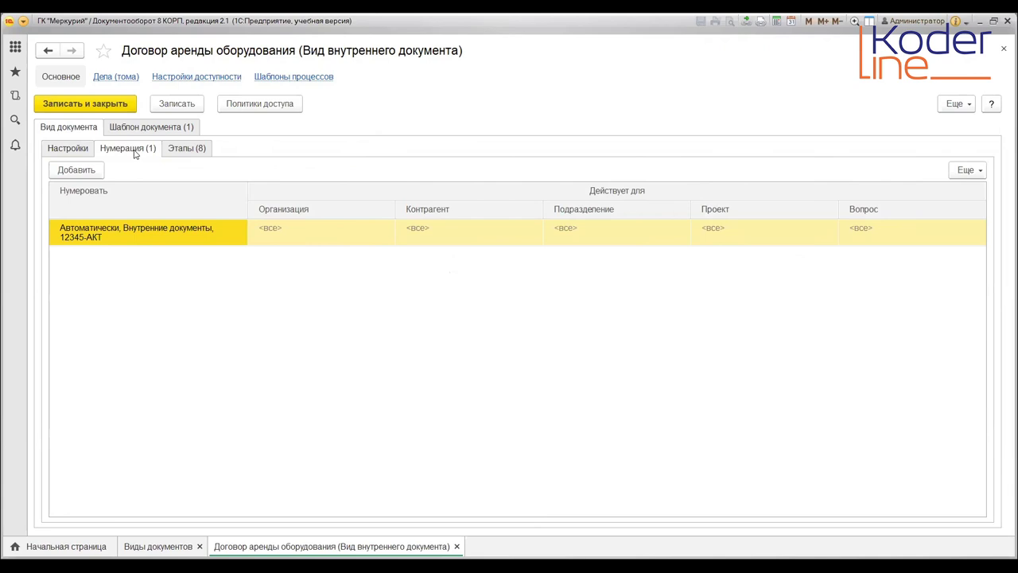
{"action": "left_click", "coordinate": [171, 151]}
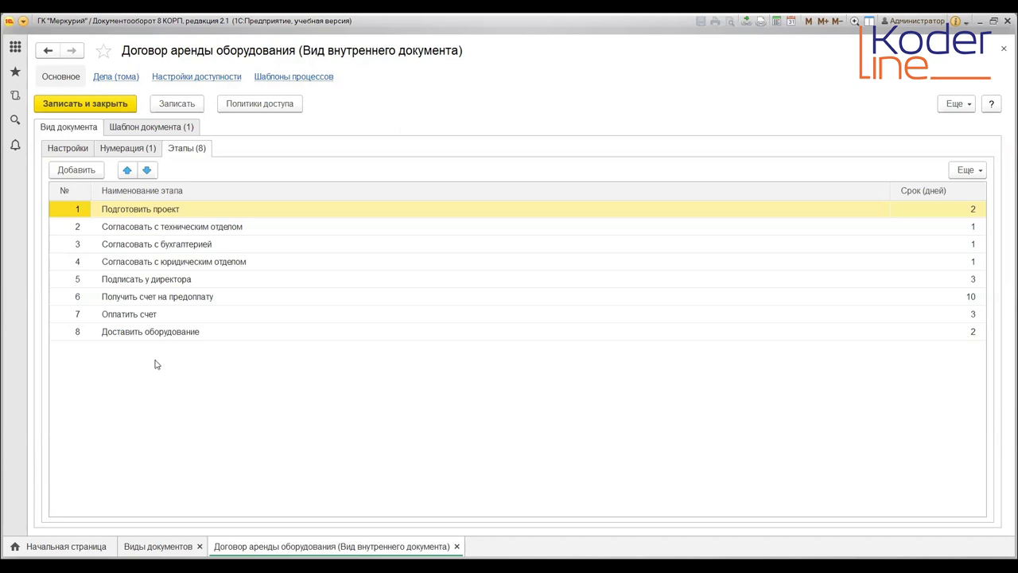
{"action": "left_click", "coordinate": [166, 132]}
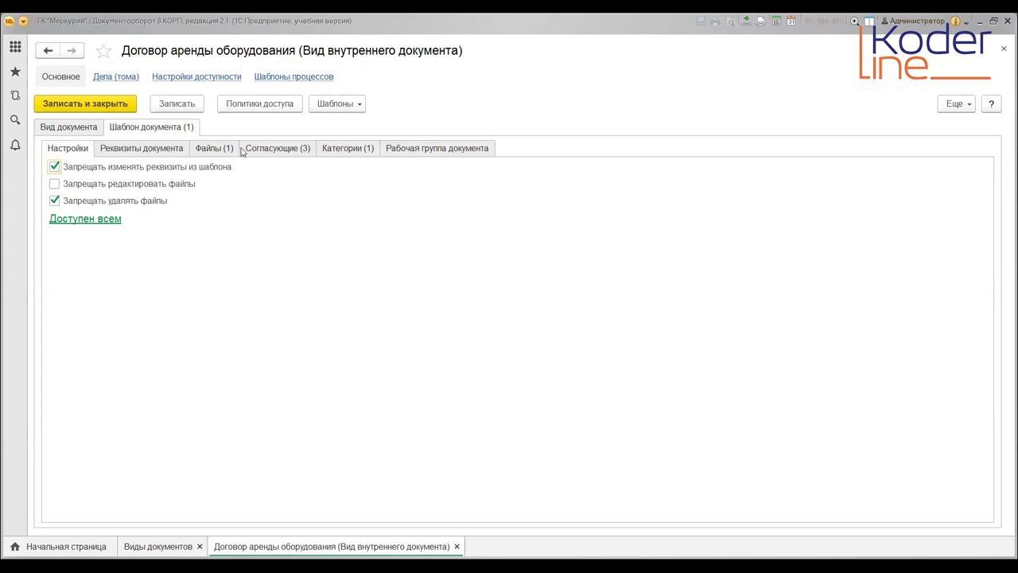
{"action": "left_click", "coordinate": [208, 79]}
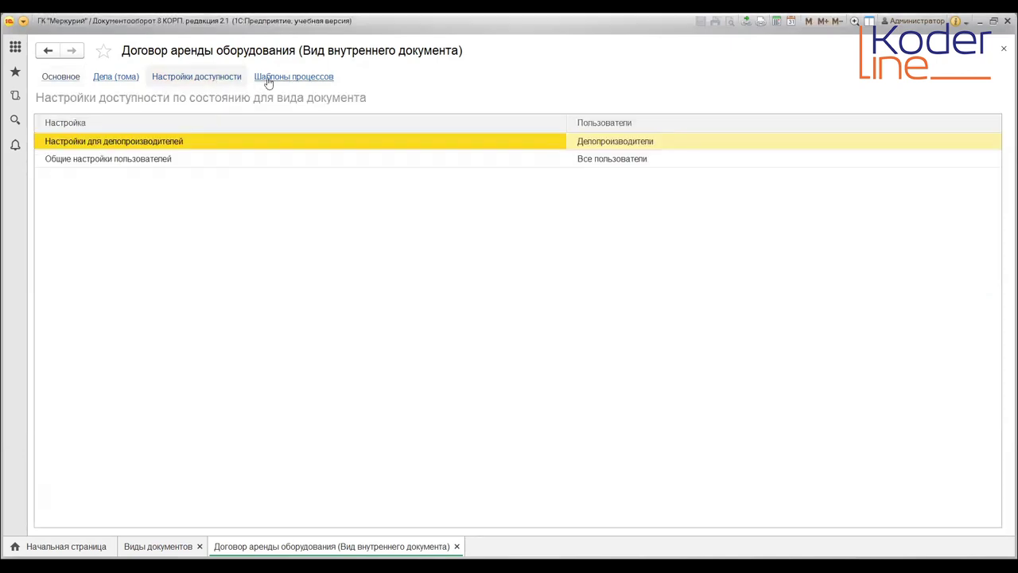
Open the process template "Согласование договора аренды оборудования" assigned to this document type and check which document types it is assigned to
{"action": "left_click", "coordinate": [268, 83]}
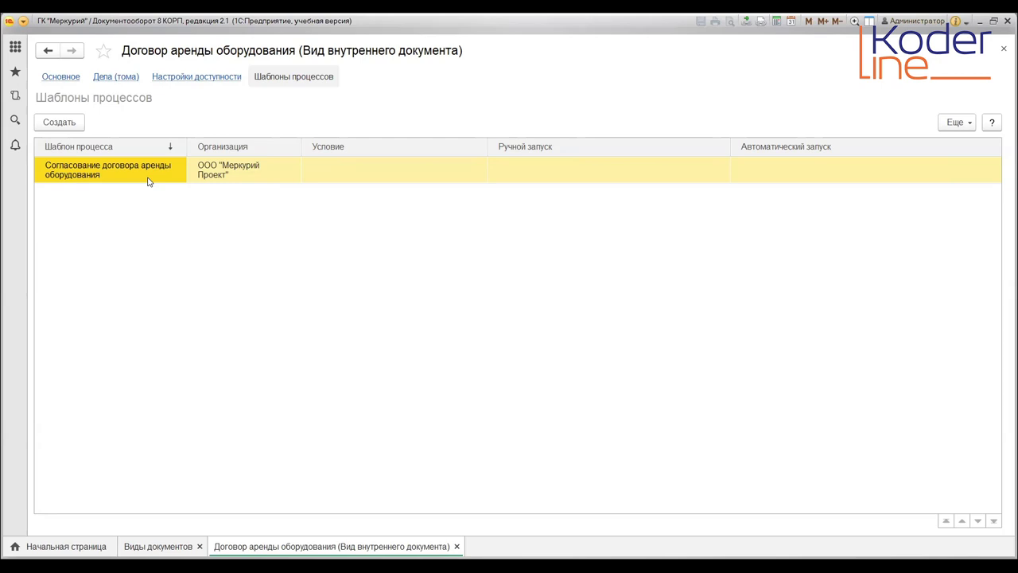
{"action": "double_click", "coordinate": [111, 164]}
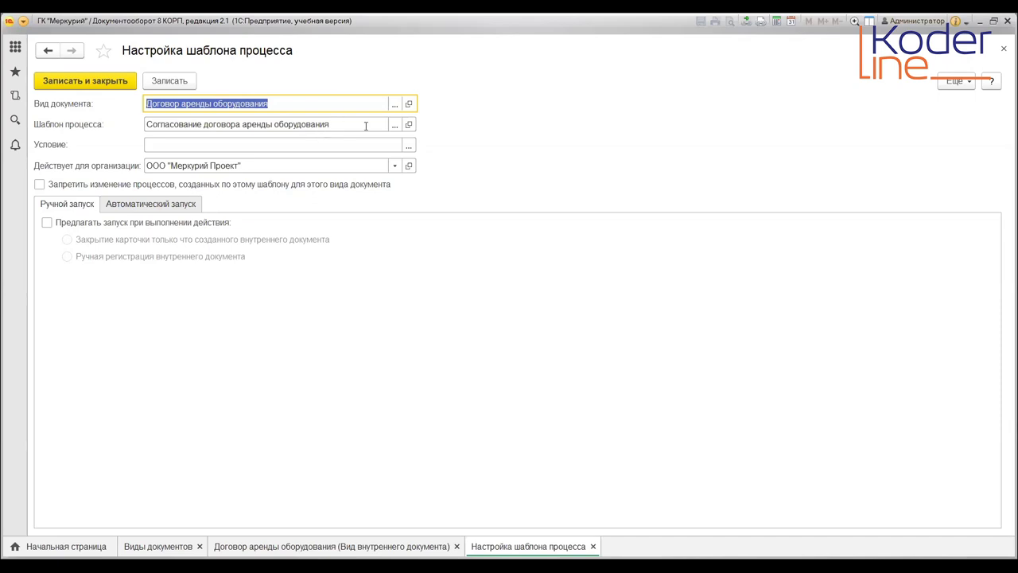
{"action": "left_click", "coordinate": [409, 125]}
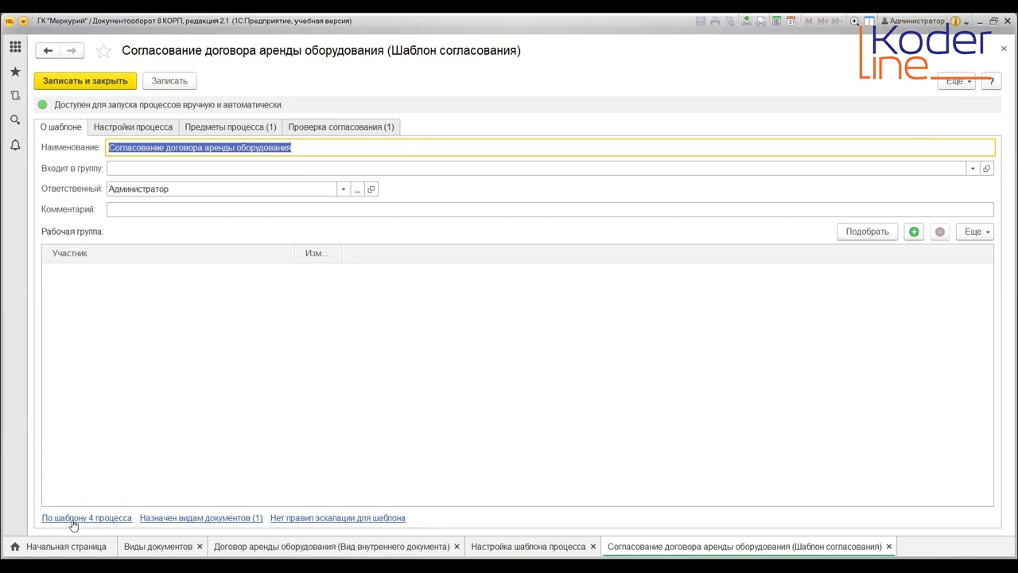
{"action": "left_click", "coordinate": [171, 518]}
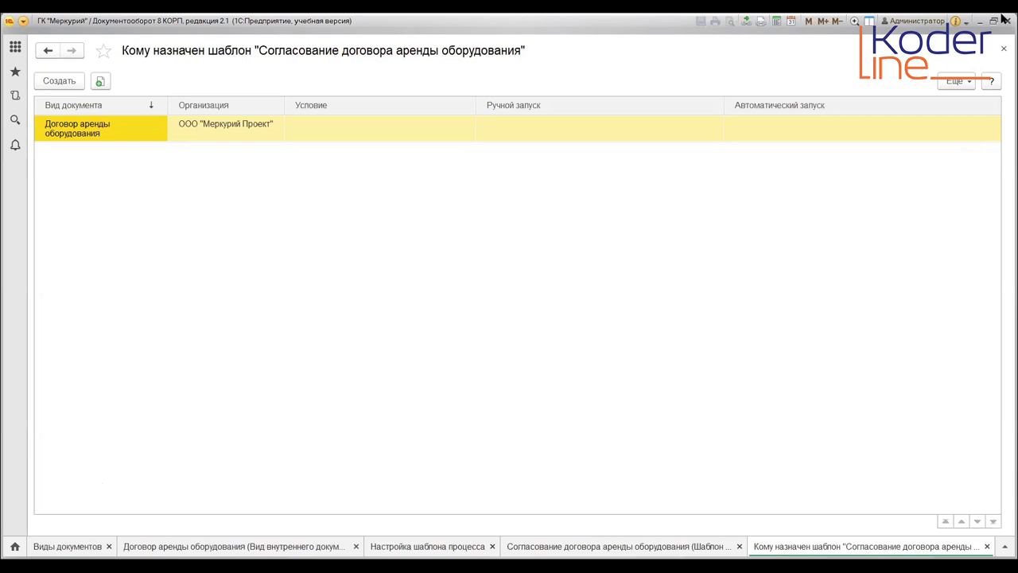
{"action": "left_click", "coordinate": [1005, 47]}
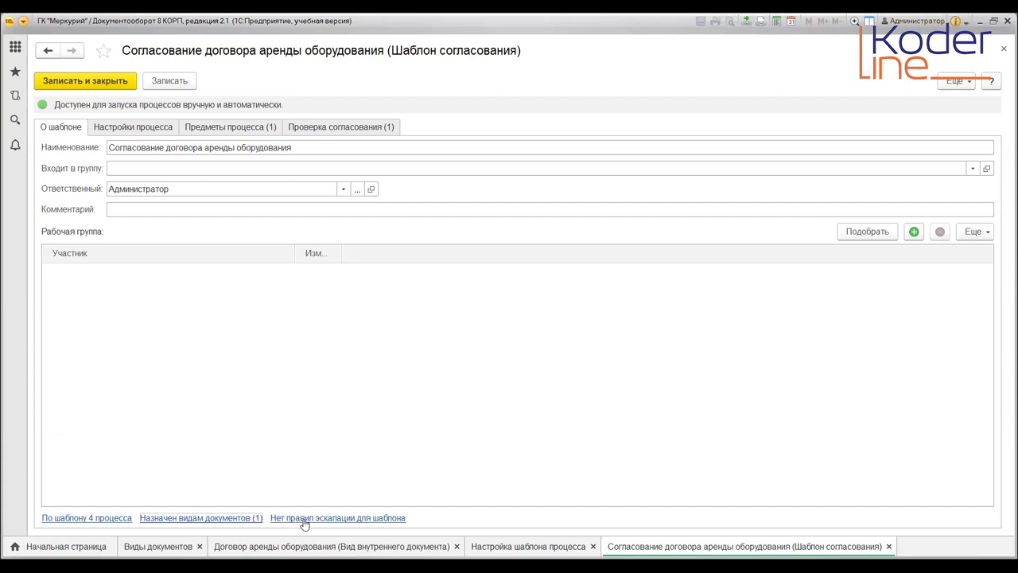
Examine the approval template's process settings, including the list of approvers and the order in which tasks are sent
{"action": "left_click", "coordinate": [124, 130]}
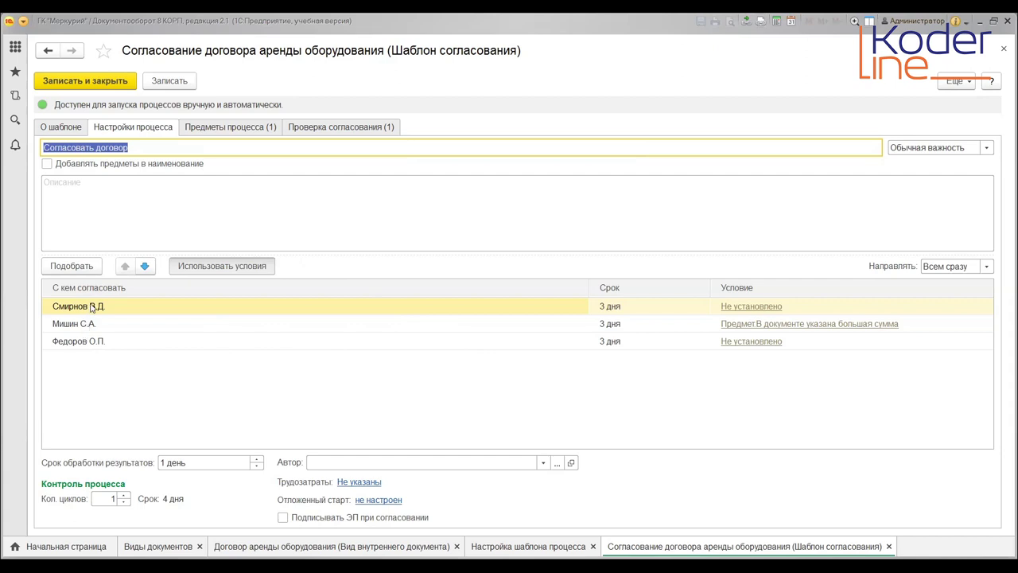
{"action": "left_click", "coordinate": [90, 329]}
{"action": "left_click", "coordinate": [89, 341]}
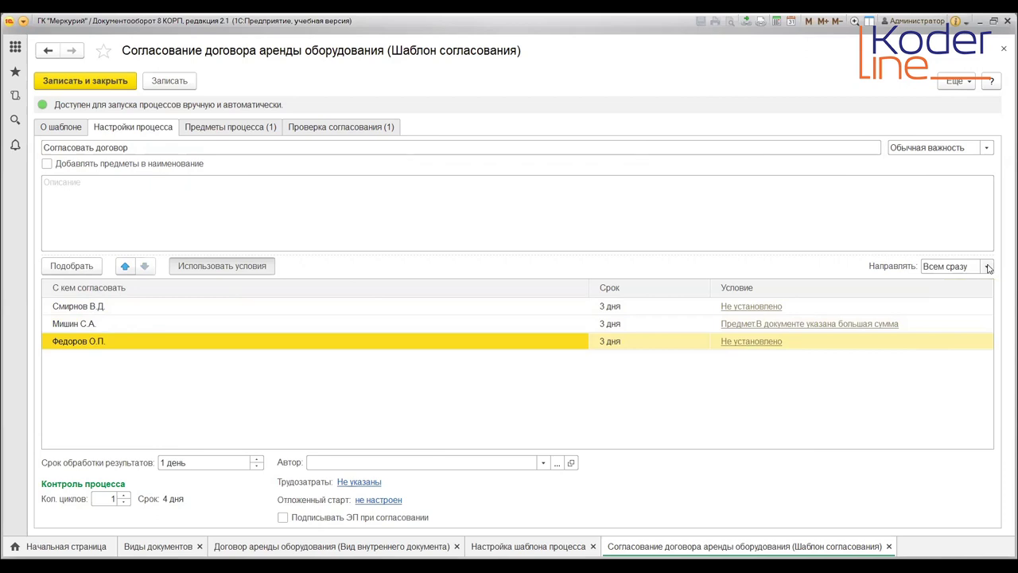
{"action": "left_click", "coordinate": [988, 266]}
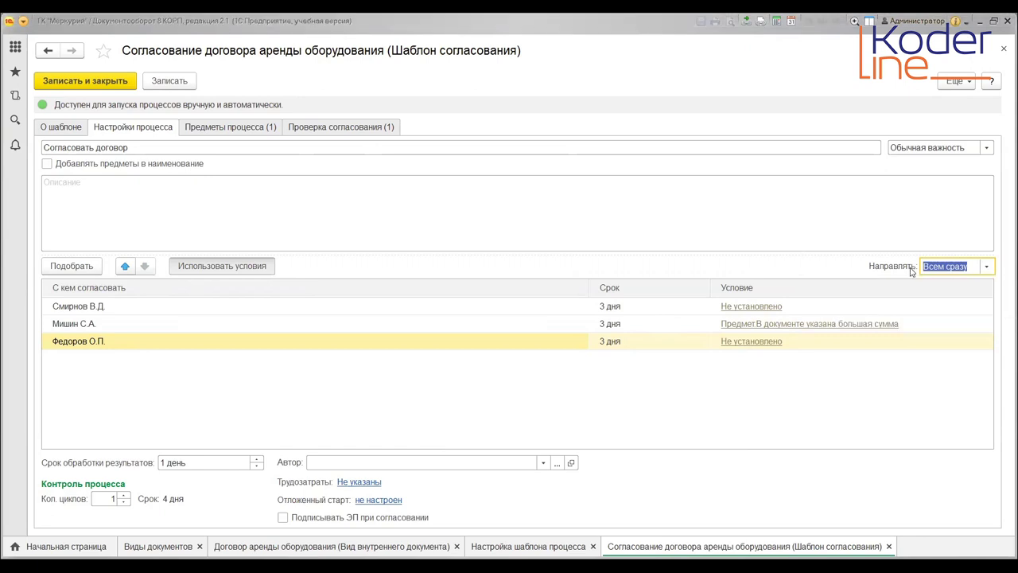
{"action": "left_click", "coordinate": [987, 267]}
Inspect the second approver's routing condition "В документе указана большая сумма" and its contract amount sub-conditions, and close the condition windows
{"action": "left_click", "coordinate": [743, 328]}
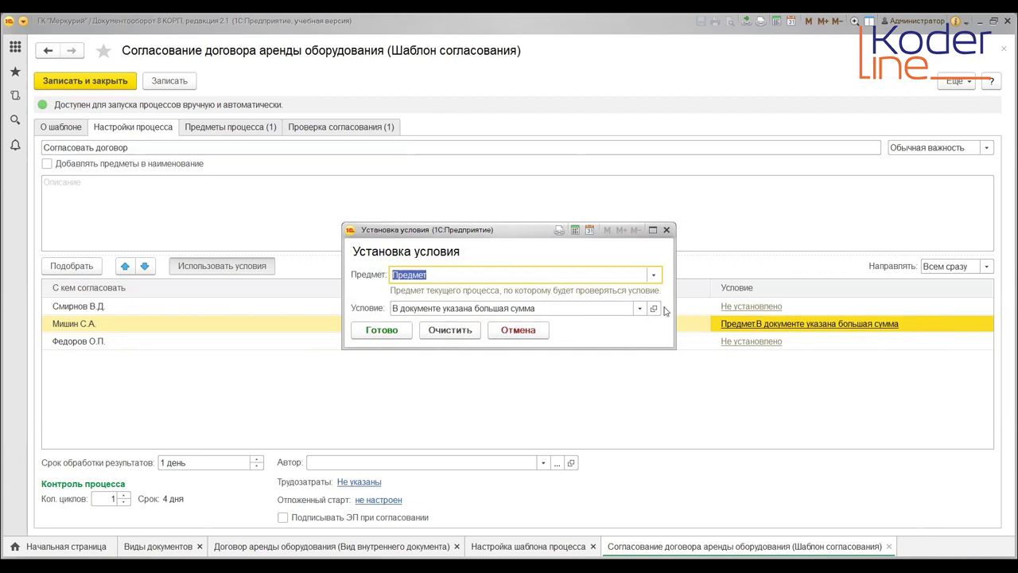
{"action": "key", "text": "Tab"}
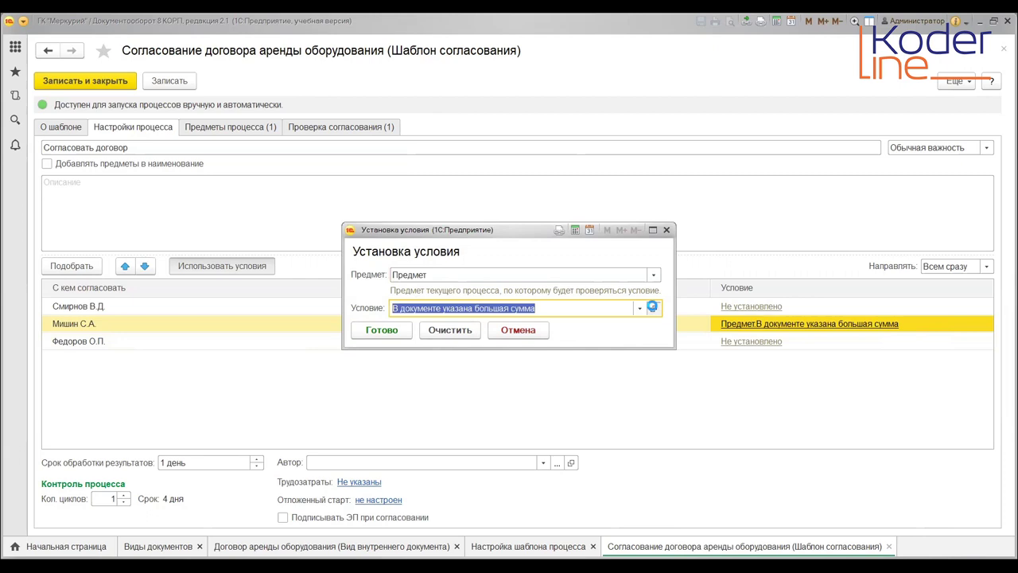
{"action": "left_click", "coordinate": [652, 307]}
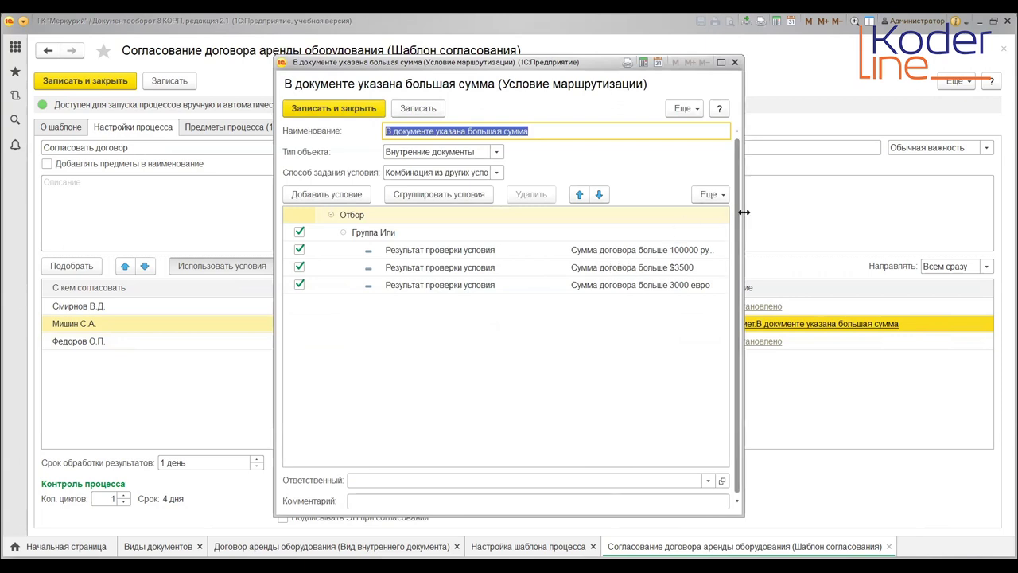
{"action": "left_click_drag", "start_coordinate": [743, 213], "coordinate": [841, 215]}
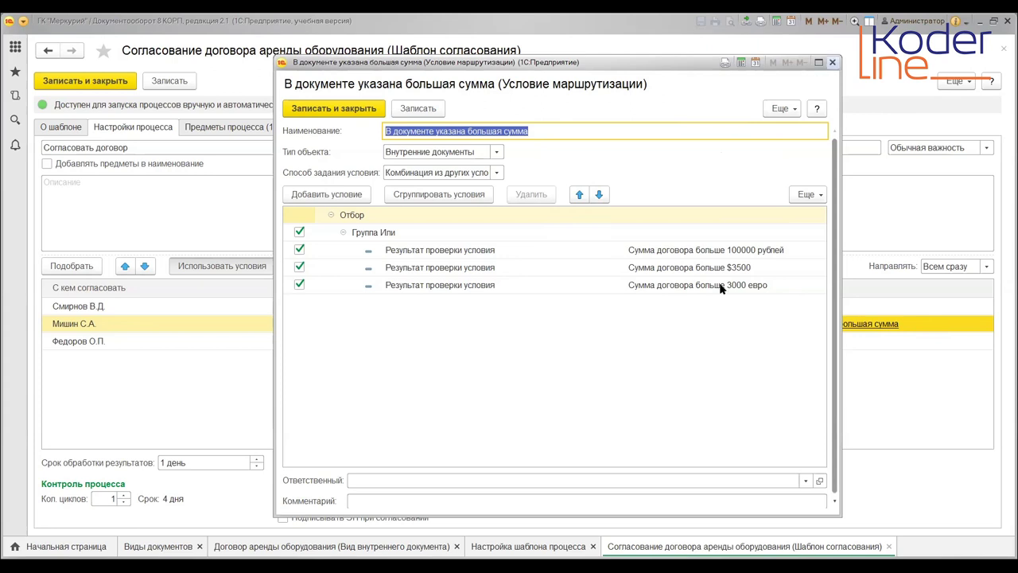
{"action": "key", "text": "ctrl+Return"}
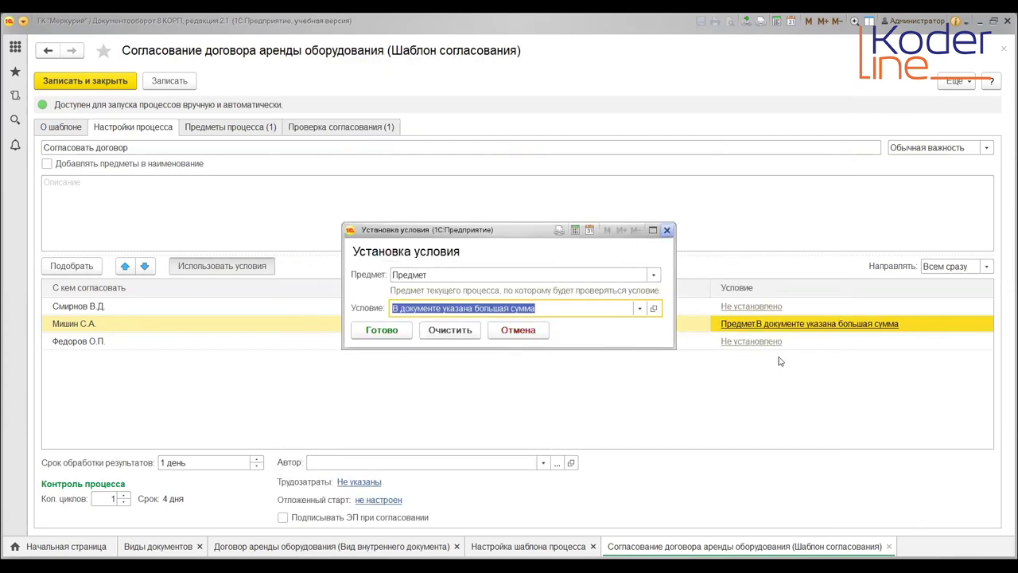
{"action": "key", "text": "ctrl+Return"}
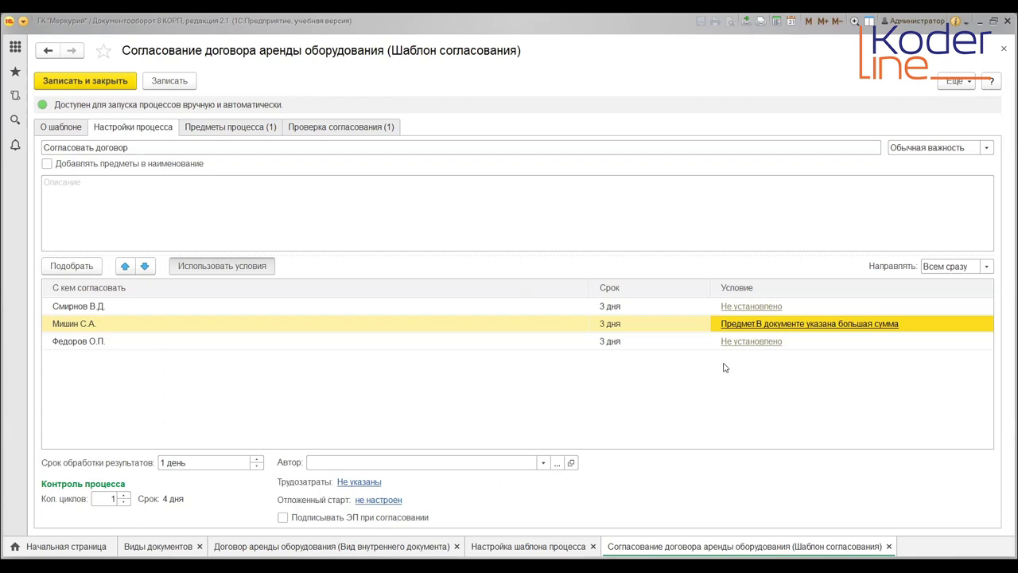
Review the approval template's process subjects and its pre-approval check for a missing contract amount
{"action": "left_click", "coordinate": [238, 127]}
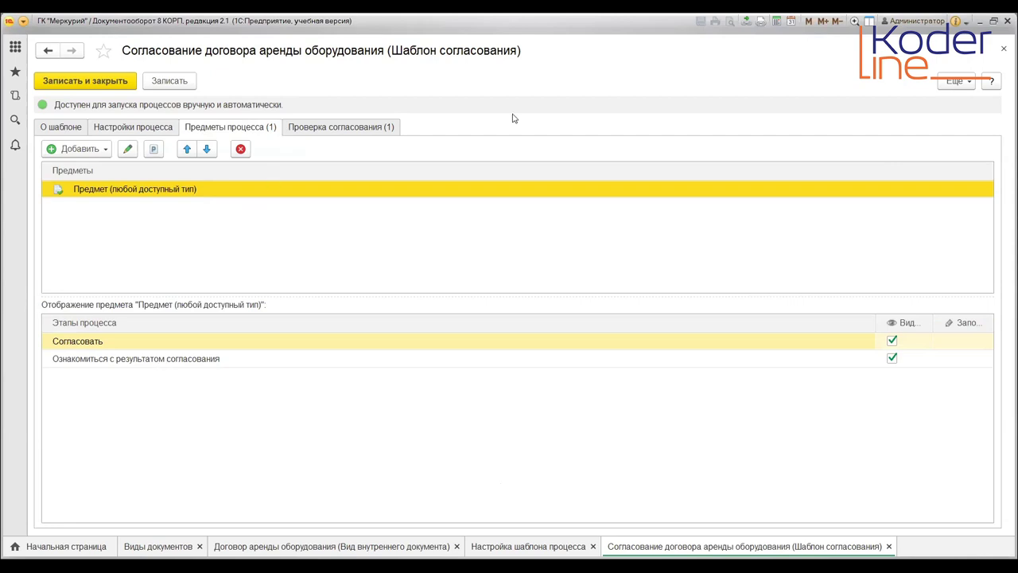
{"action": "left_click", "coordinate": [348, 130]}
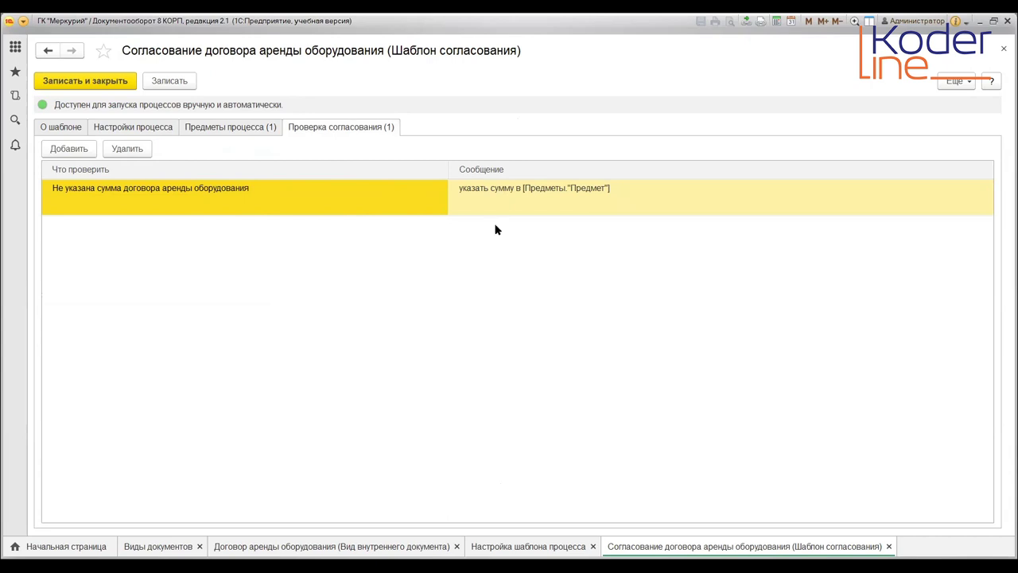
{"action": "right_click", "coordinate": [226, 195]}
{"action": "left_click", "coordinate": [194, 200]}
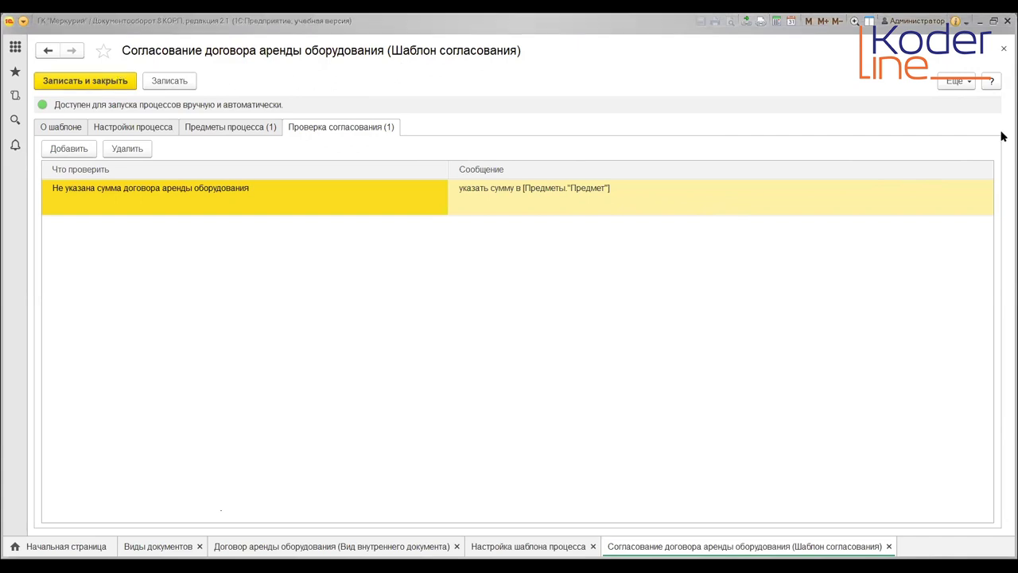
Close the approval template, the process template setup, the document type card and the document types list
{"action": "left_click", "coordinate": [1002, 50]}
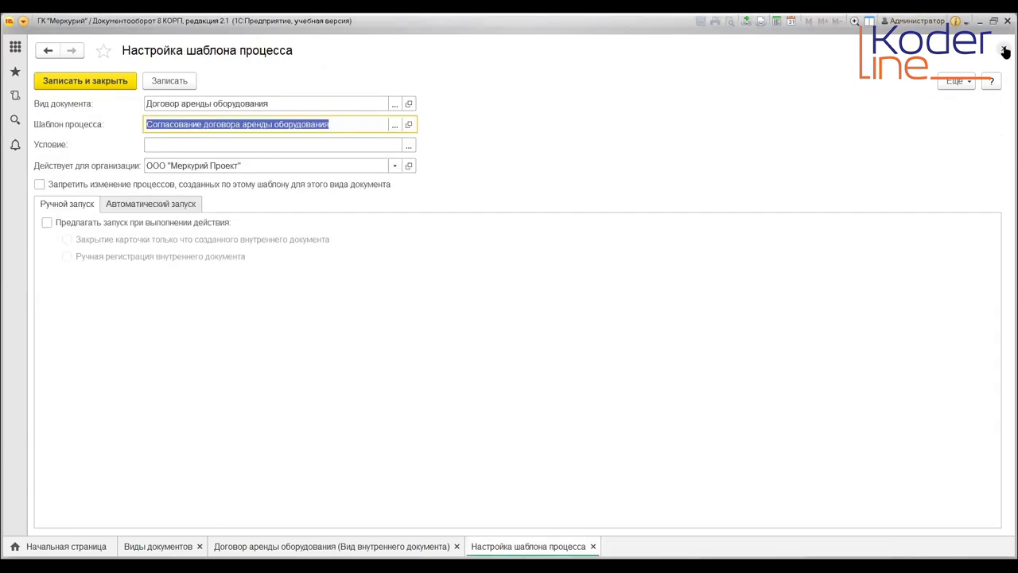
{"action": "left_click", "coordinate": [1004, 52]}
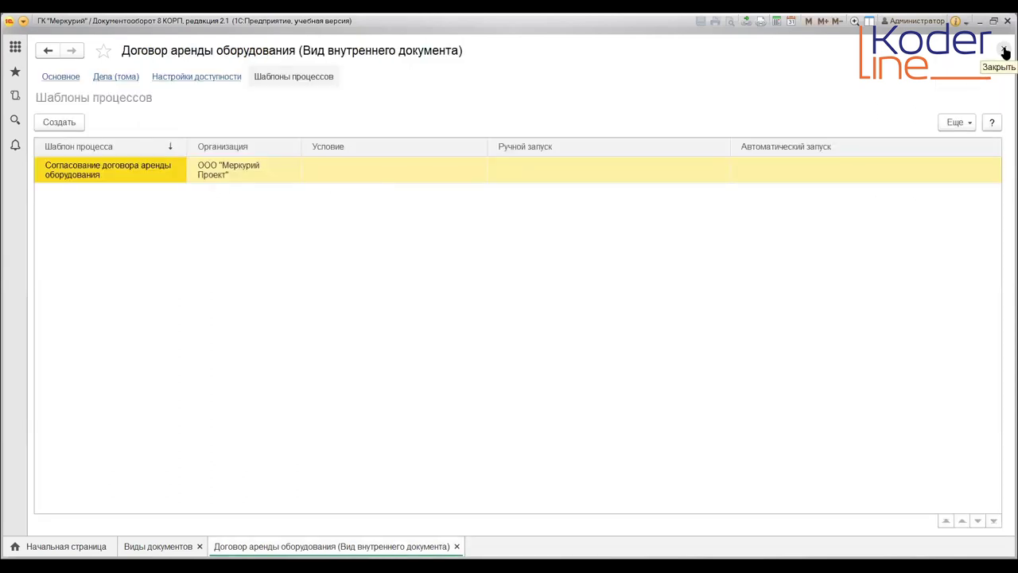
{"action": "left_click", "coordinate": [1004, 52]}
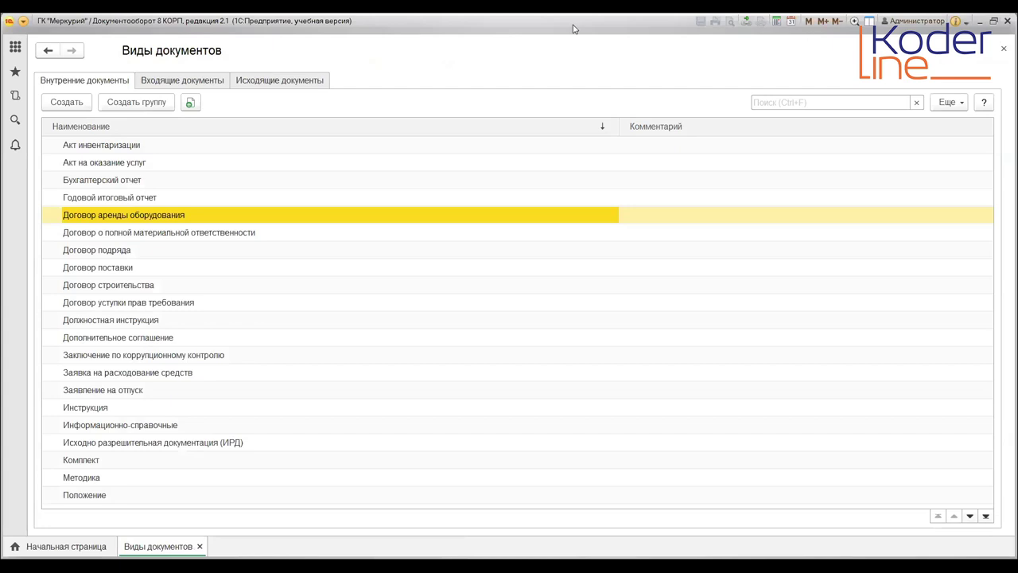
{"action": "left_click", "coordinate": [1003, 52]}
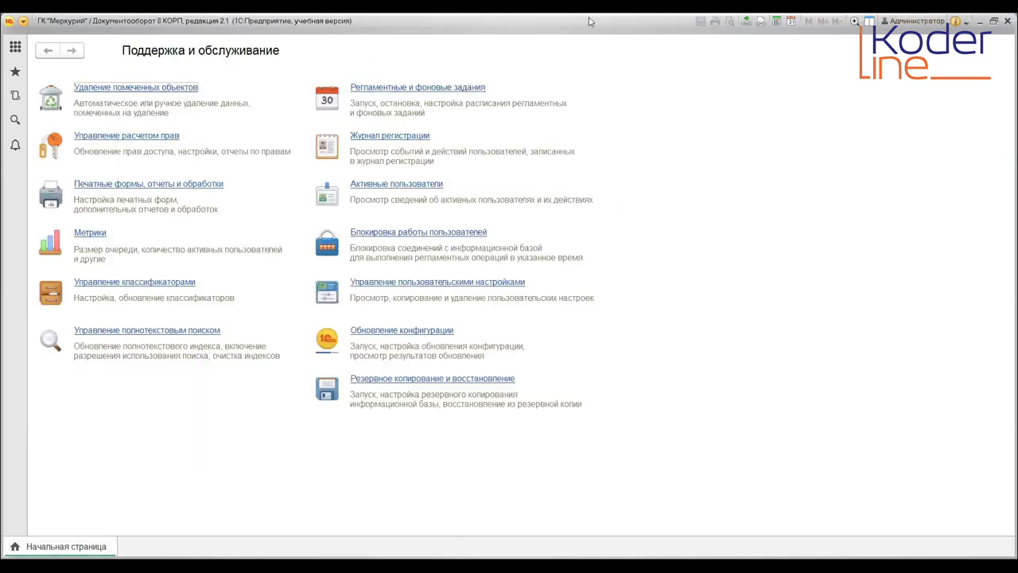
Open the list of process templates in the process management section
{"action": "left_click", "coordinate": [16, 45]}
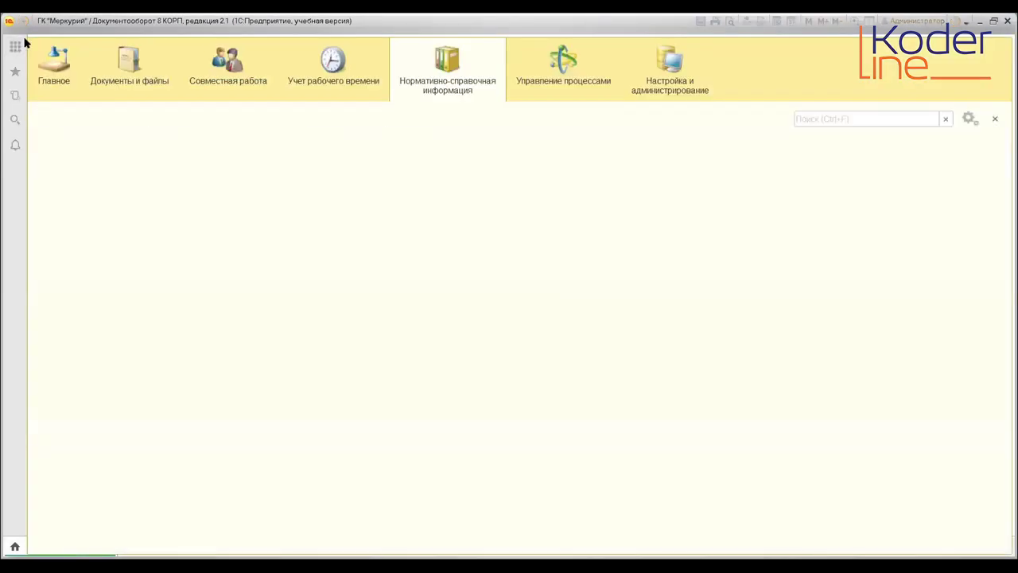
{"action": "left_click", "coordinate": [567, 86]}
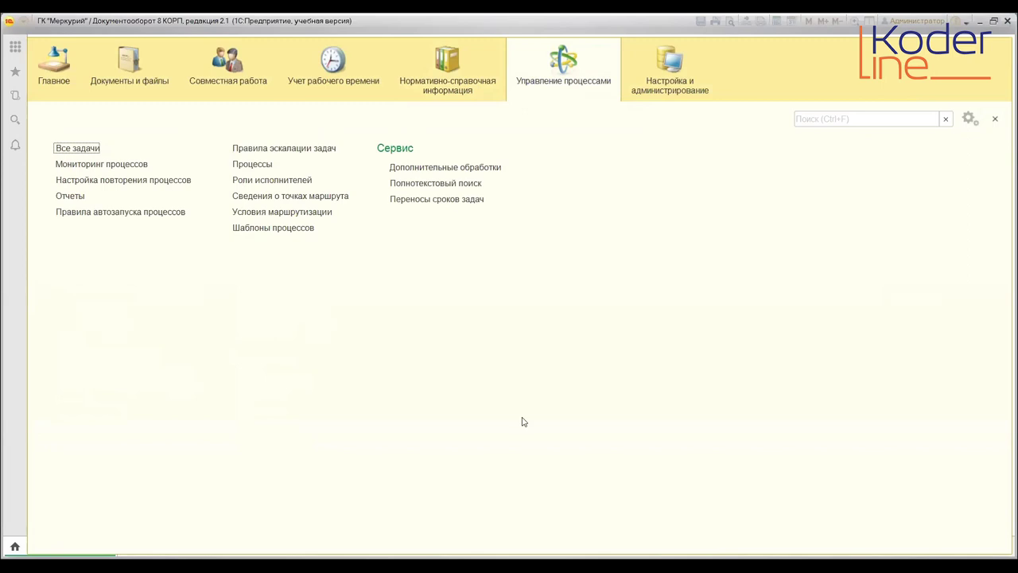
{"action": "left_click", "coordinate": [276, 230]}
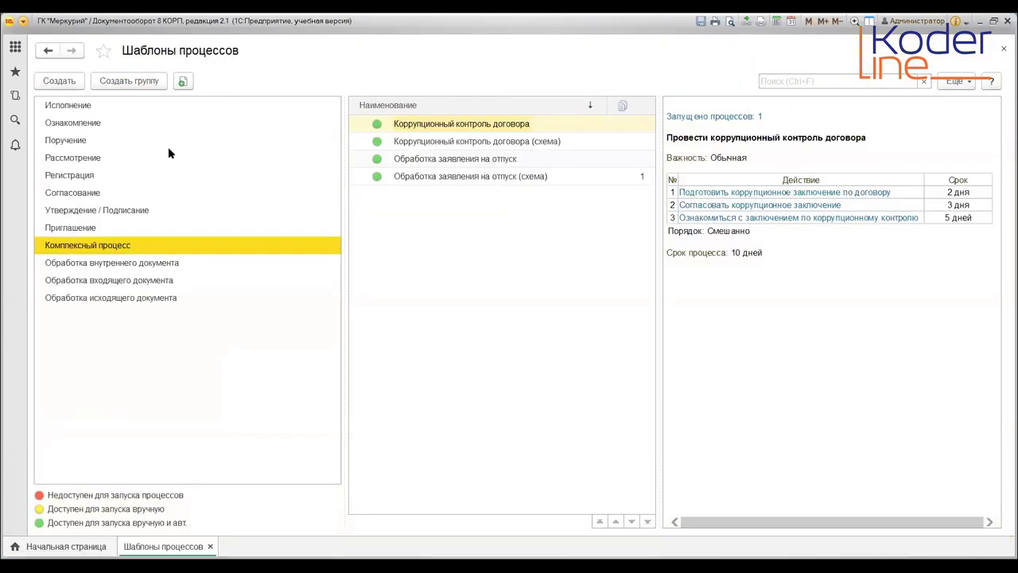
Review the approval and complex process templates, inspect the process settings of "Коррупционный контроль договора", and close the template and the list
{"action": "left_click", "coordinate": [75, 191]}
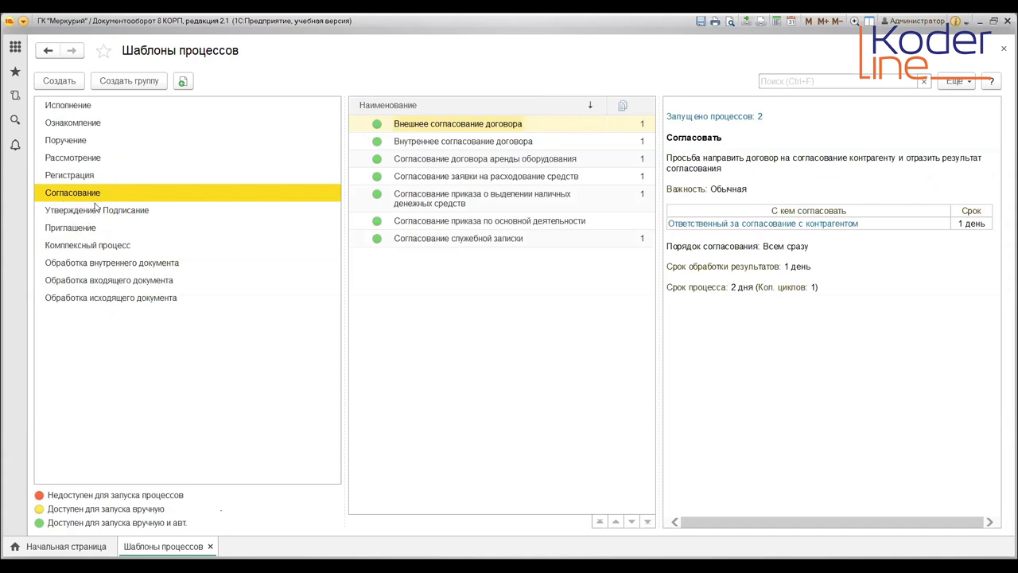
{"action": "left_click", "coordinate": [96, 246]}
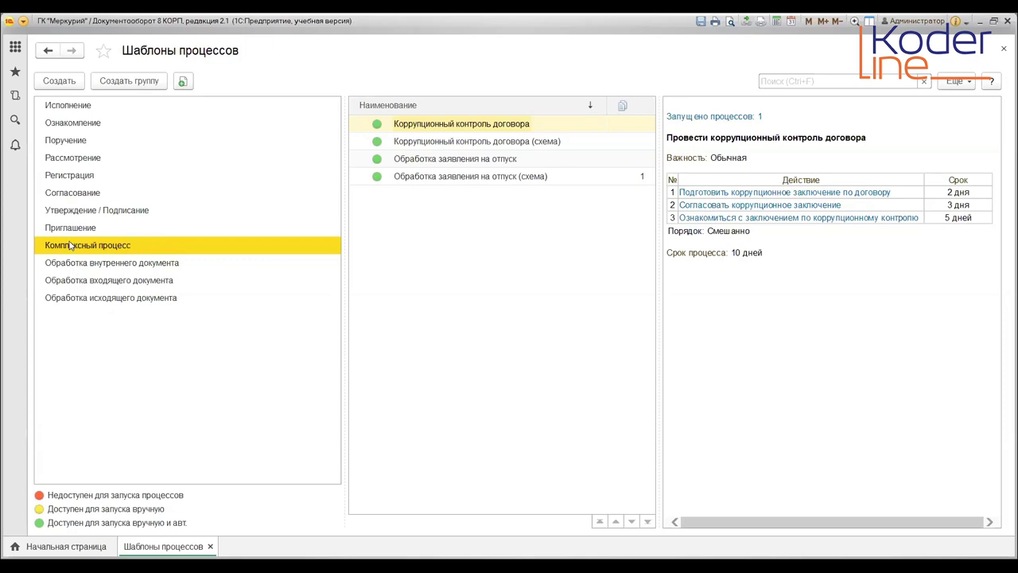
{"action": "left_click", "coordinate": [482, 124]}
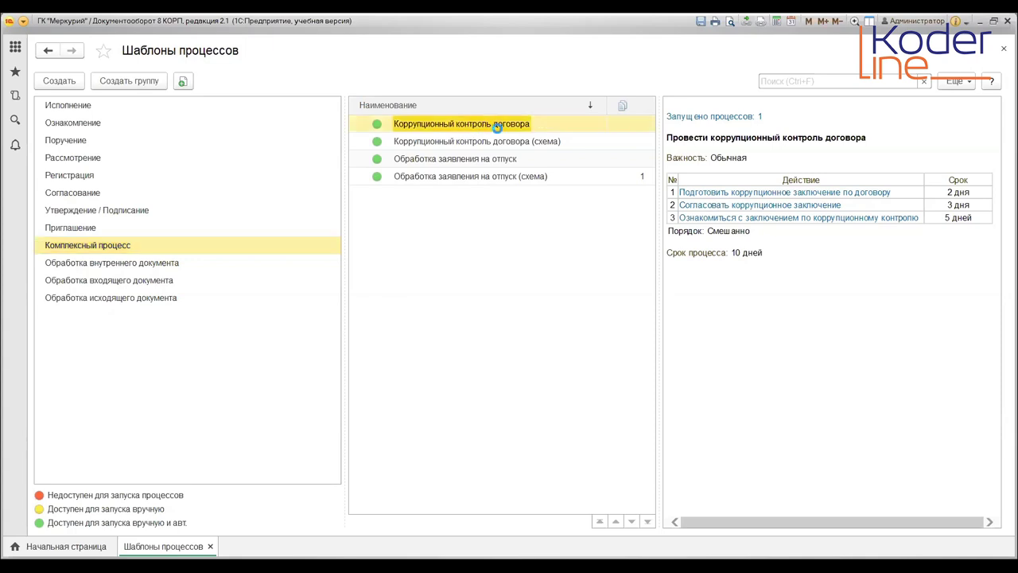
{"action": "double_click", "coordinate": [491, 129]}
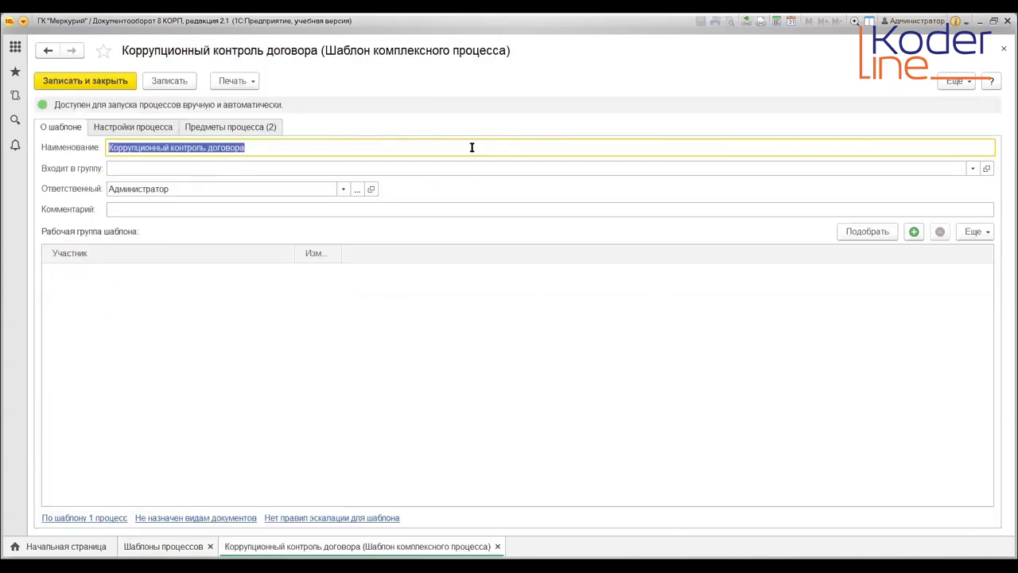
{"action": "left_click", "coordinate": [141, 132]}
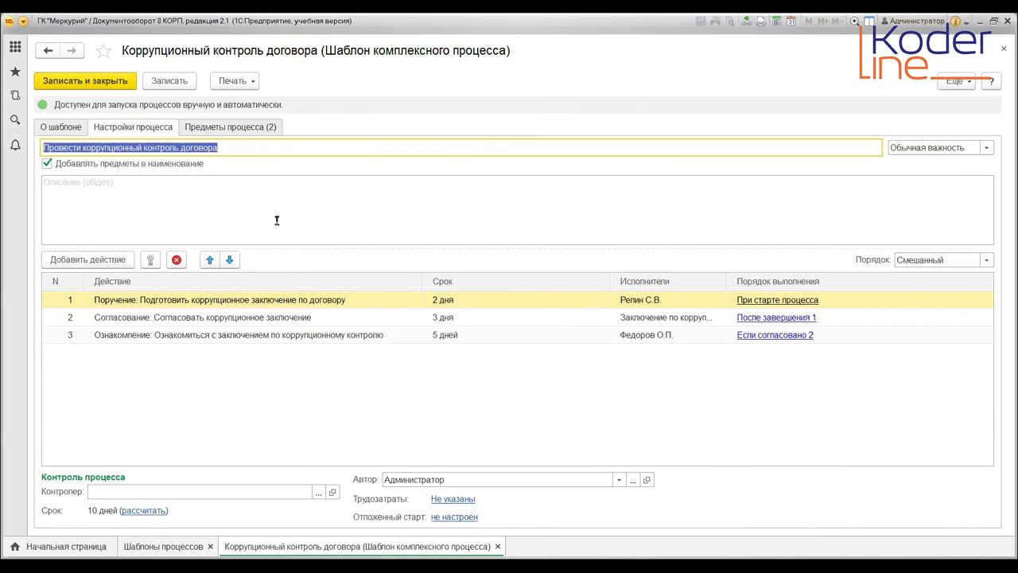
{"action": "left_click", "coordinate": [1003, 52]}
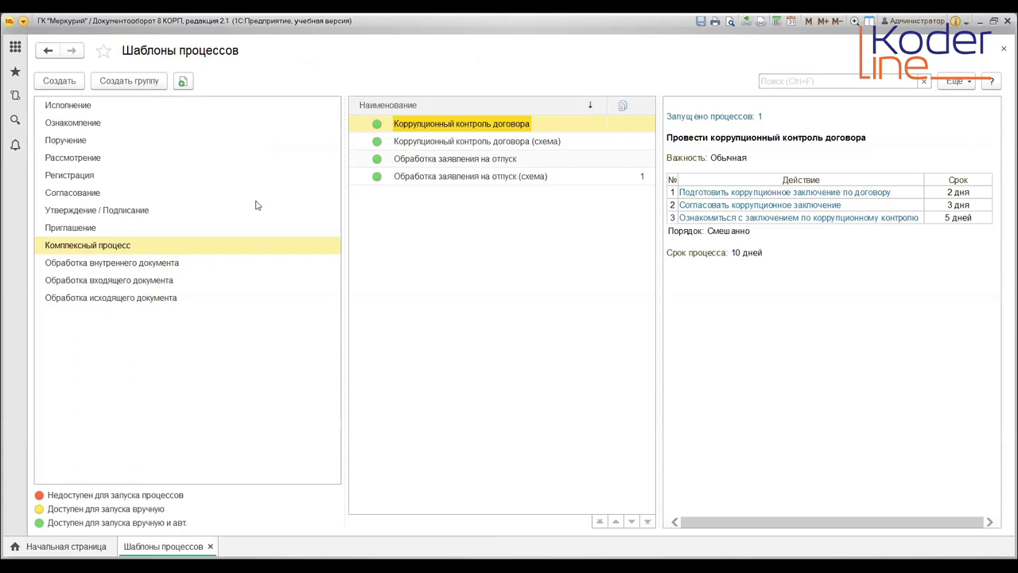
{"action": "left_click", "coordinate": [1004, 53]}
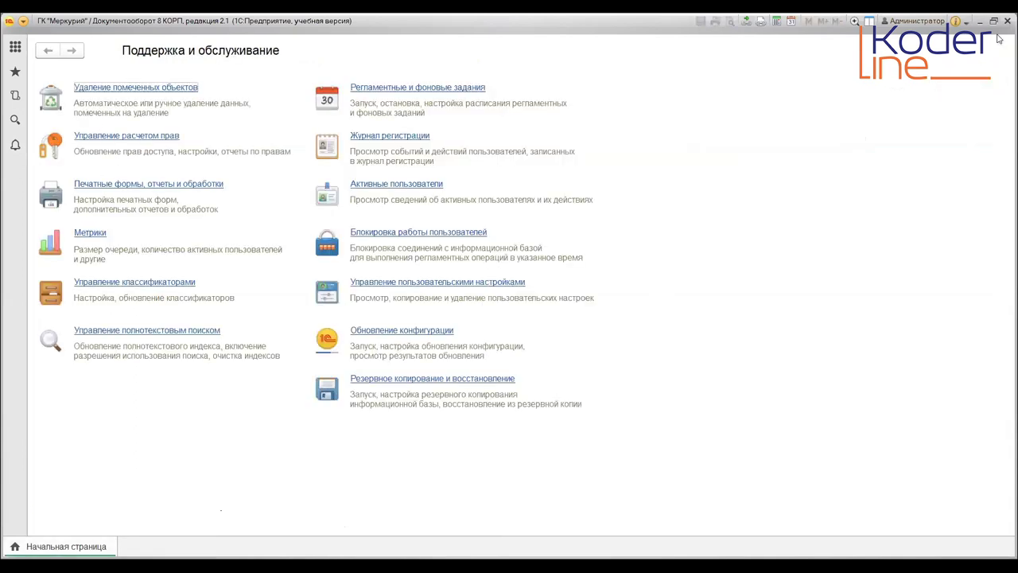
Open the internal documents list and create a document in the "Договоры аренды" folder from the "Договор аренды оборудования" template
{"action": "left_click", "coordinate": [15, 46]}
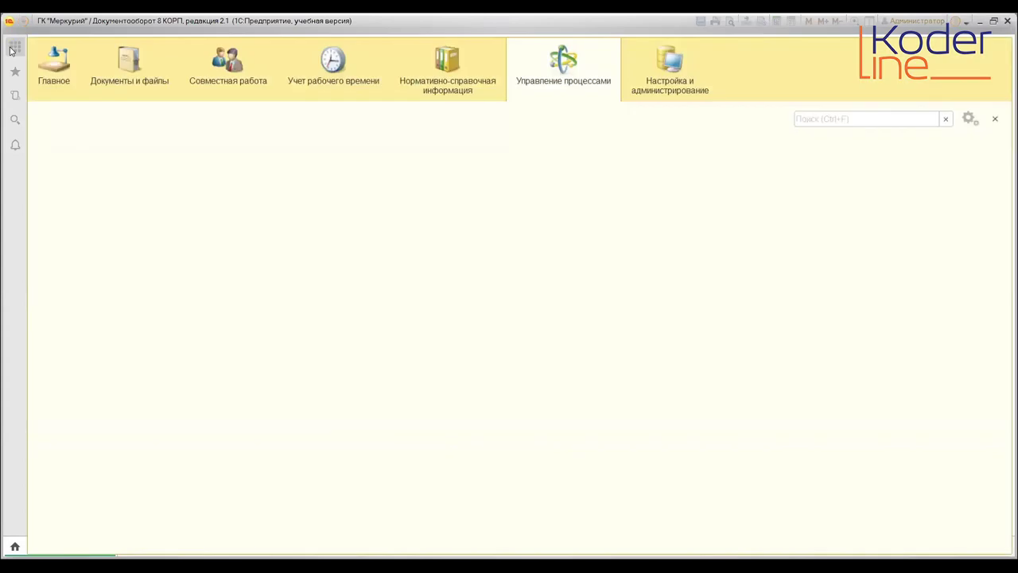
{"action": "left_click", "coordinate": [130, 85]}
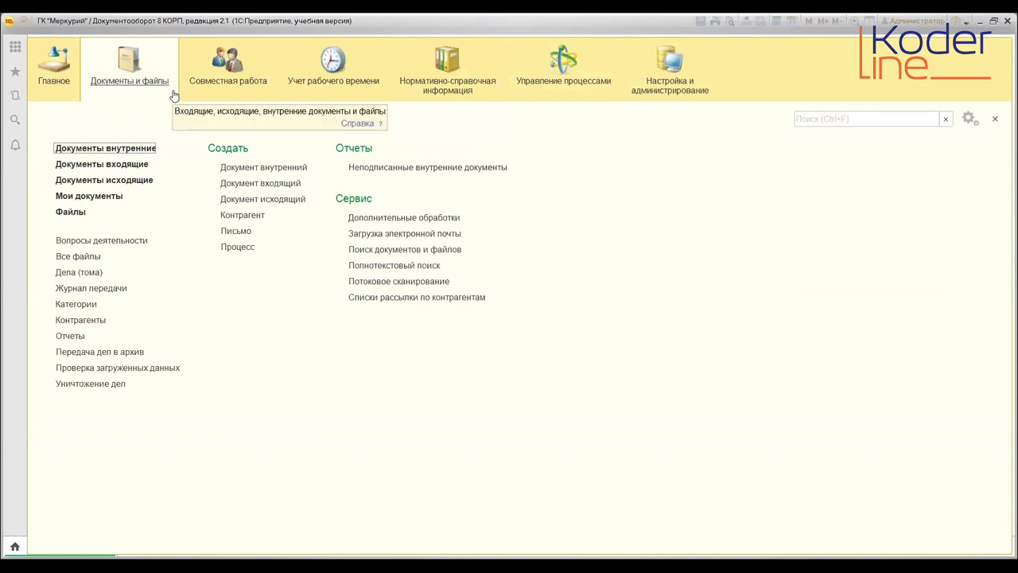
{"action": "left_click", "coordinate": [128, 150]}
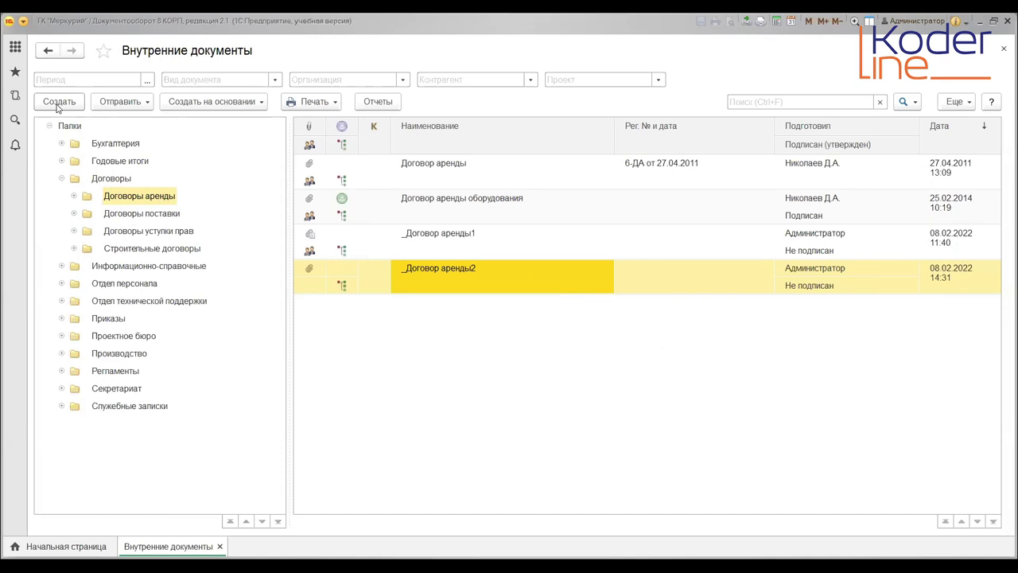
{"action": "left_click", "coordinate": [127, 197]}
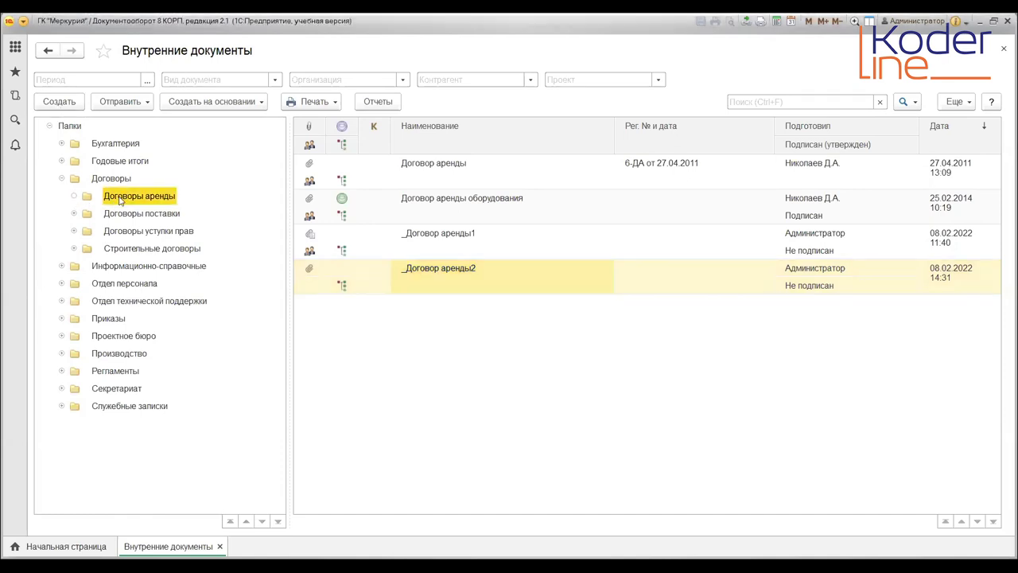
{"action": "left_click", "coordinate": [75, 102]}
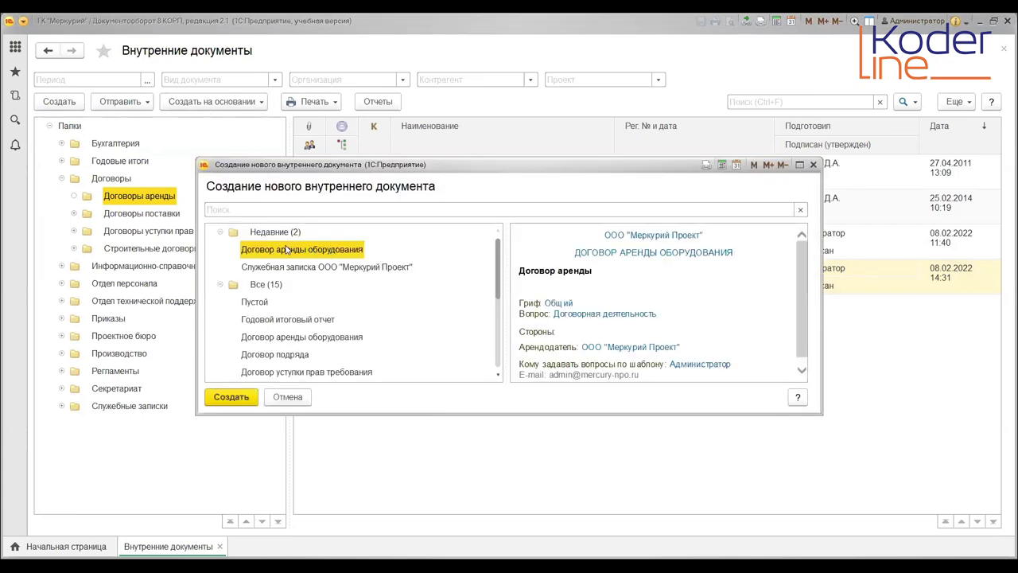
{"action": "left_click", "coordinate": [237, 397]}
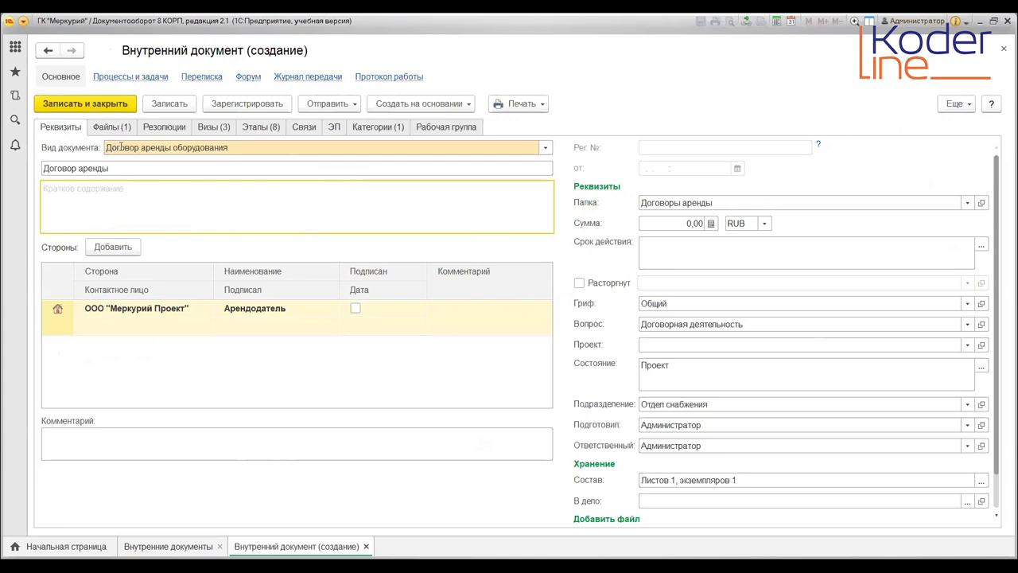
Rename the new internal document as "__Договор аренды-Демо", keeping its document type
{"action": "left_click", "coordinate": [149, 148]}
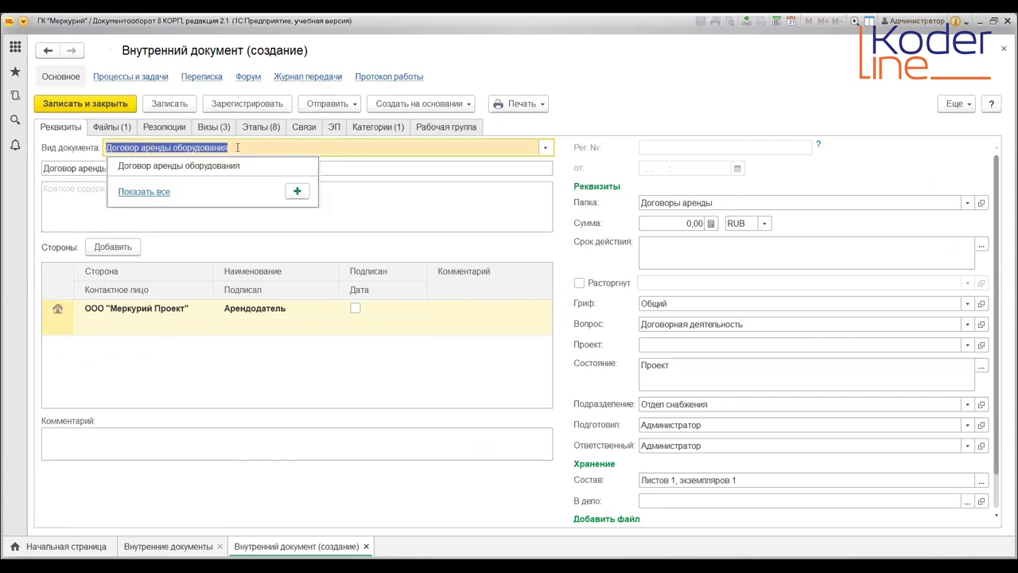
{"action": "key", "text": "Escape"}
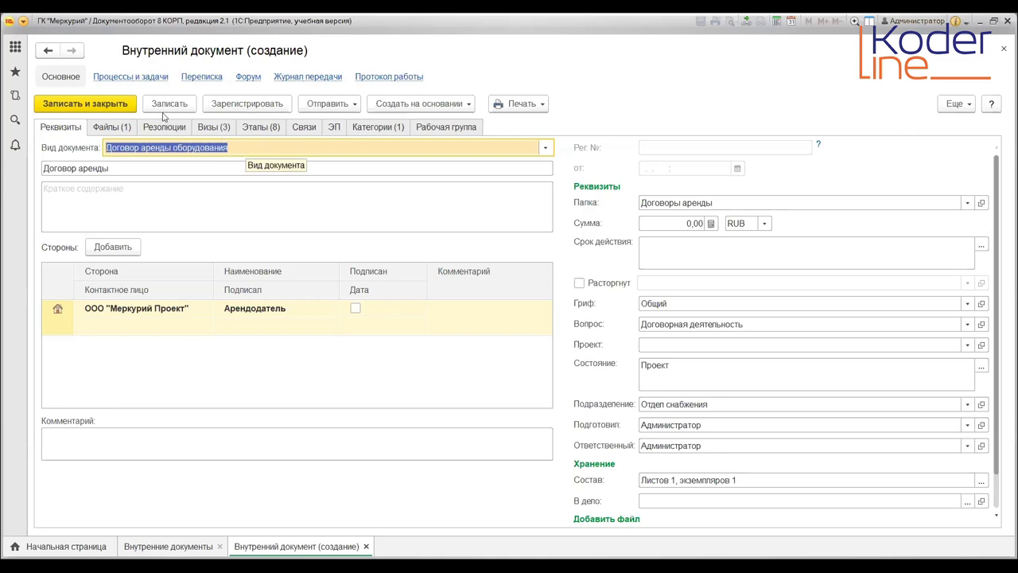
{"action": "left_click", "coordinate": [124, 167]}
{"action": "left_click", "coordinate": [109, 168]}
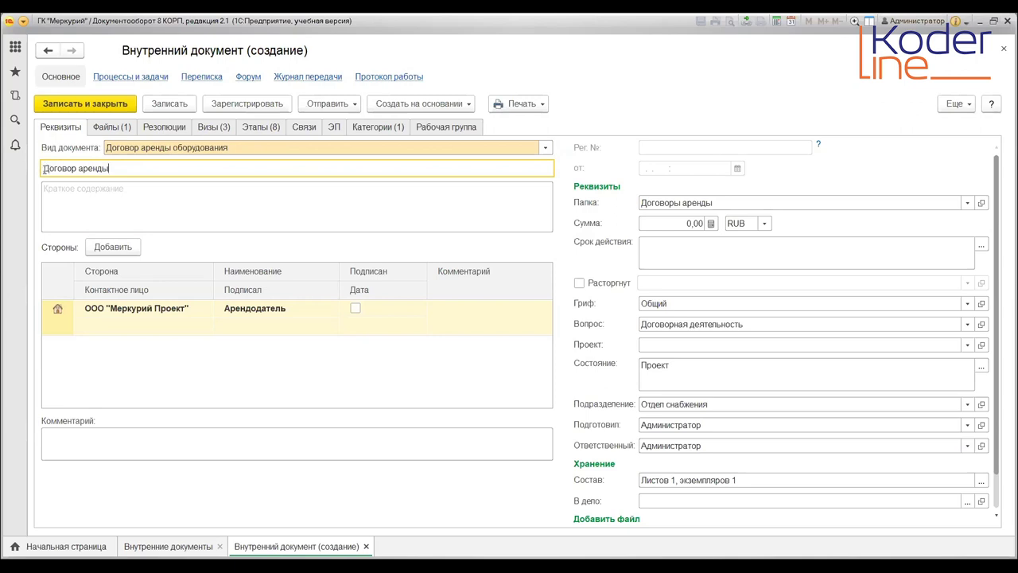
{"action": "key", "text": "Home"}
{"action": "type", "text": "__"}
{"action": "type", "text": "Ц"}
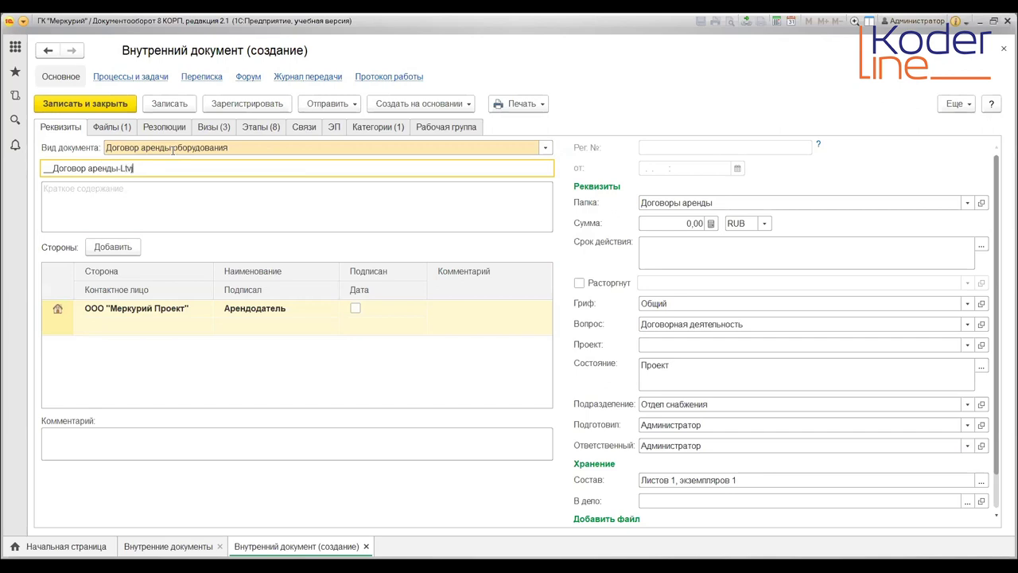
{"action": "key", "text": "BackSpace"}
{"action": "key", "text": "BackSpace"}
{"action": "type", "text": "-Демо"}
Add Адвокатское бюро "Аппана" to the contract parties as "Арендатор" and set the contract amount to 100 000
{"action": "left_click", "coordinate": [112, 246]}
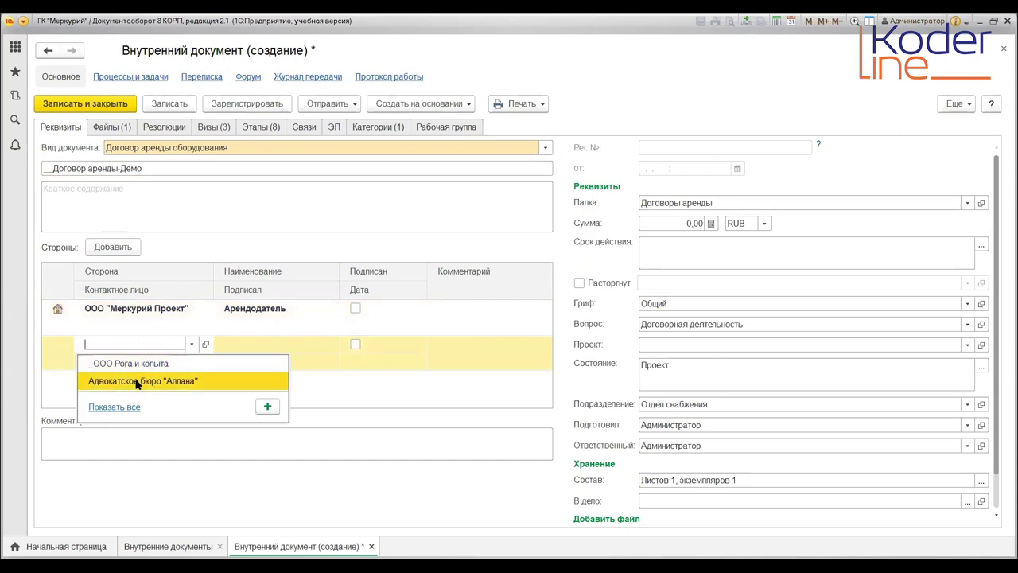
{"action": "left_click", "coordinate": [137, 381]}
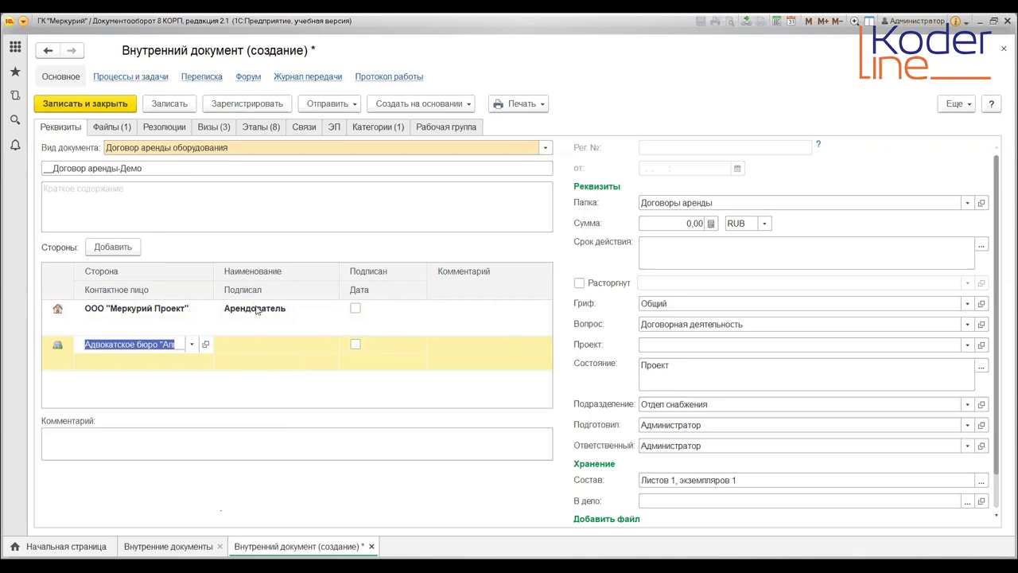
{"action": "left_click", "coordinate": [289, 350]}
{"action": "left_click", "coordinate": [317, 343]}
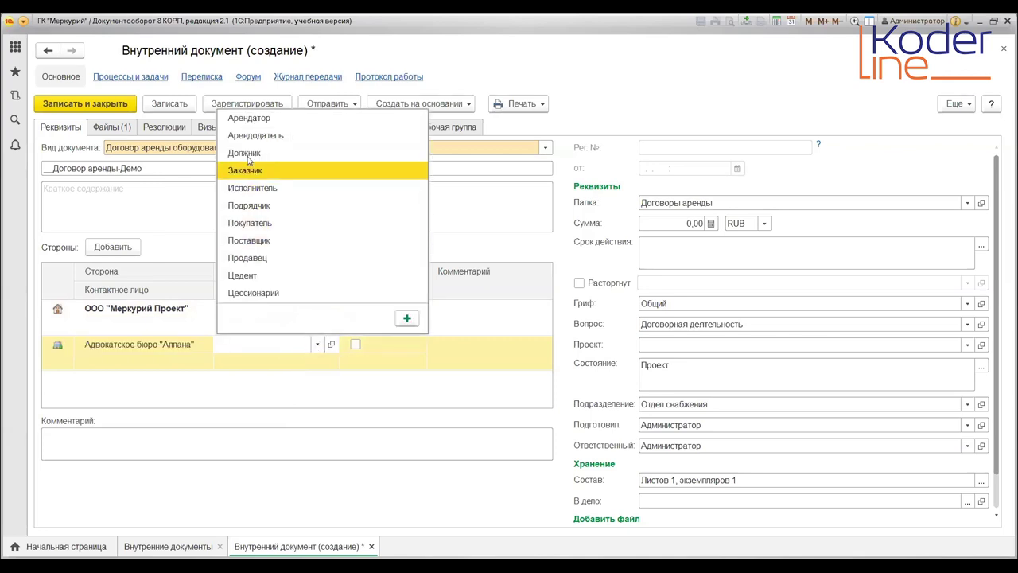
{"action": "key", "text": "Return"}
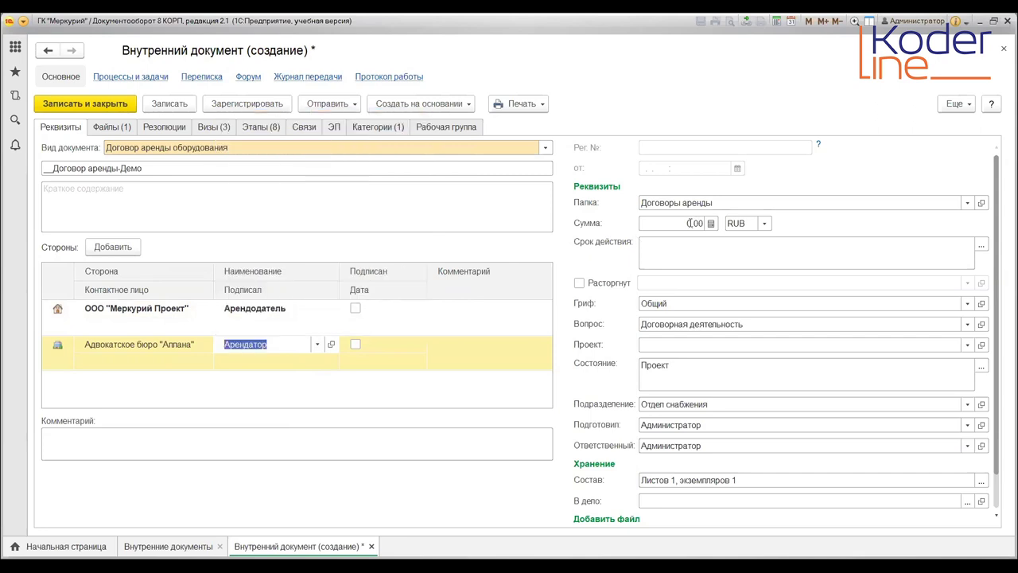
{"action": "left_click", "coordinate": [700, 222]}
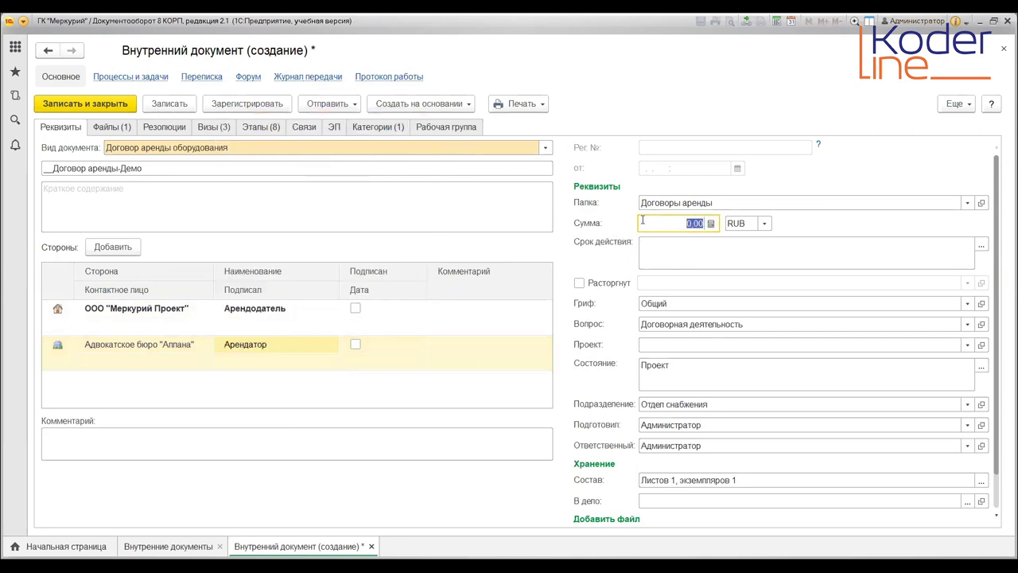
{"action": "type", "text": "100 00"}
Set the contract's validity from 22.02.2022 to 22.03.2022 with the extension "Автоматически на месяц", and save the document
{"action": "scroll", "coordinate": [708, 249], "scroll_direction": "down", "scroll_amount": 1}
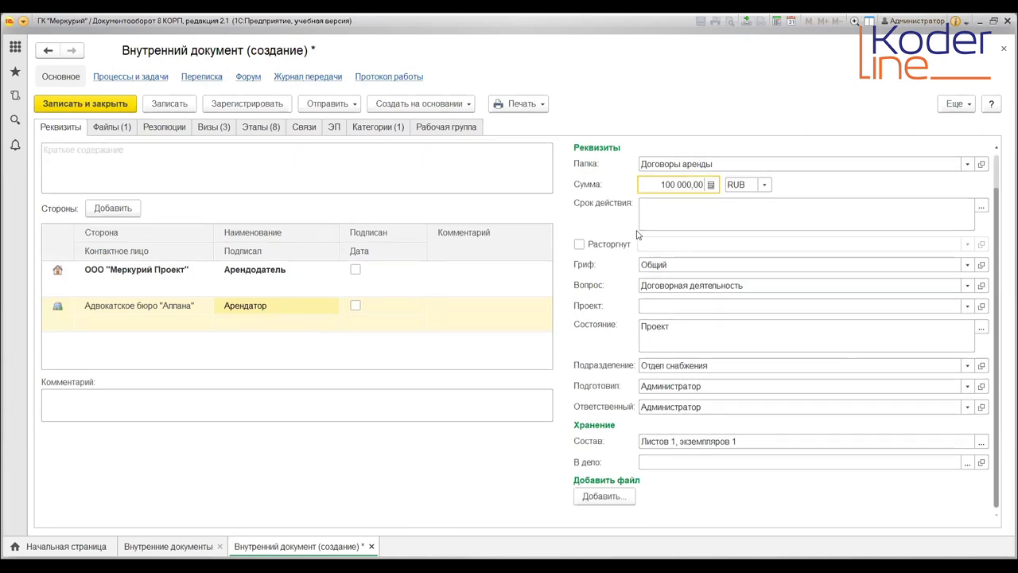
{"action": "left_click", "coordinate": [975, 210]}
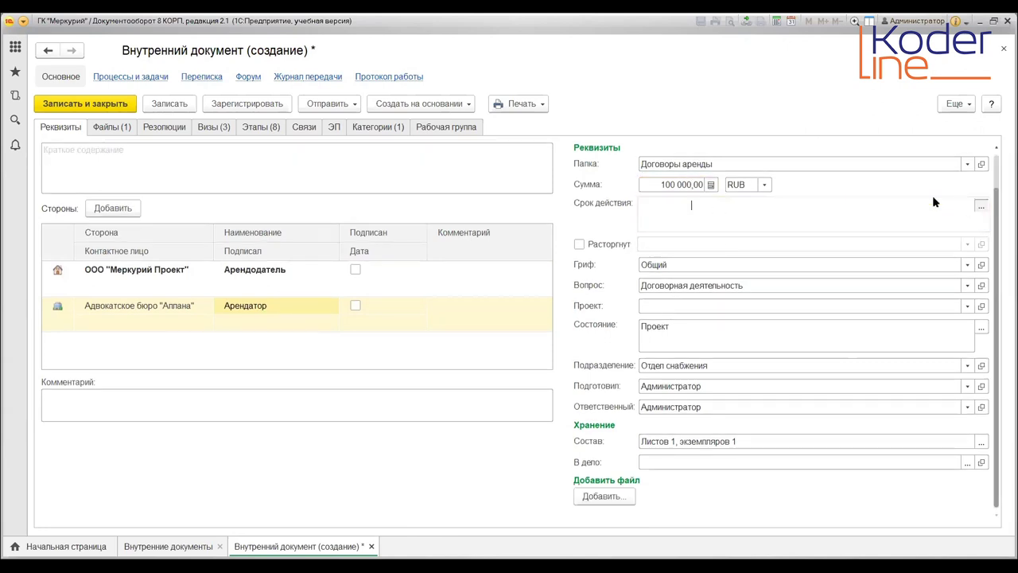
{"action": "left_click", "coordinate": [934, 203]}
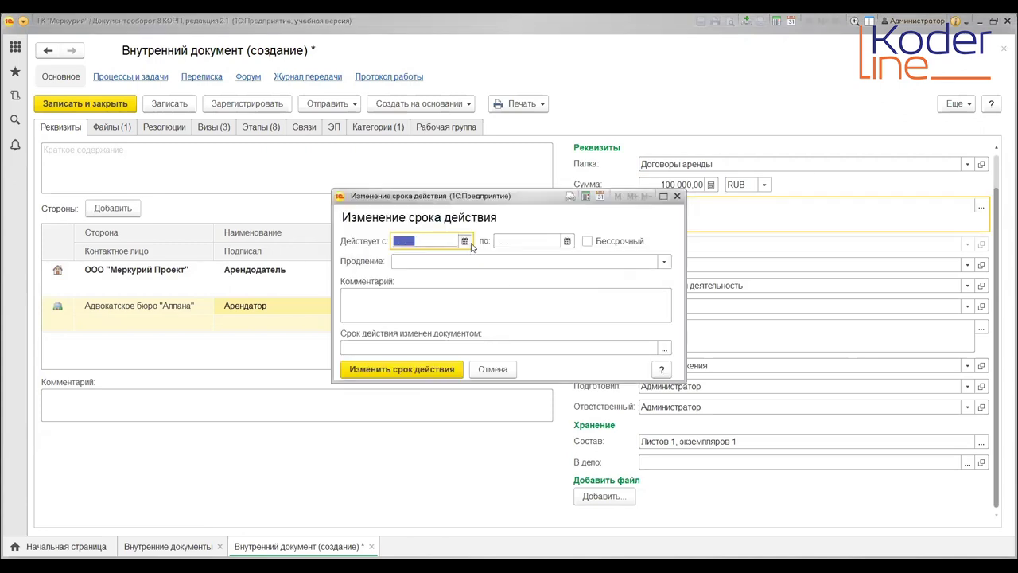
{"action": "key", "text": "F4"}
{"action": "left_click", "coordinate": [540, 380]}
{"action": "left_click", "coordinate": [567, 241]}
{"action": "left_click", "coordinate": [761, 284]}
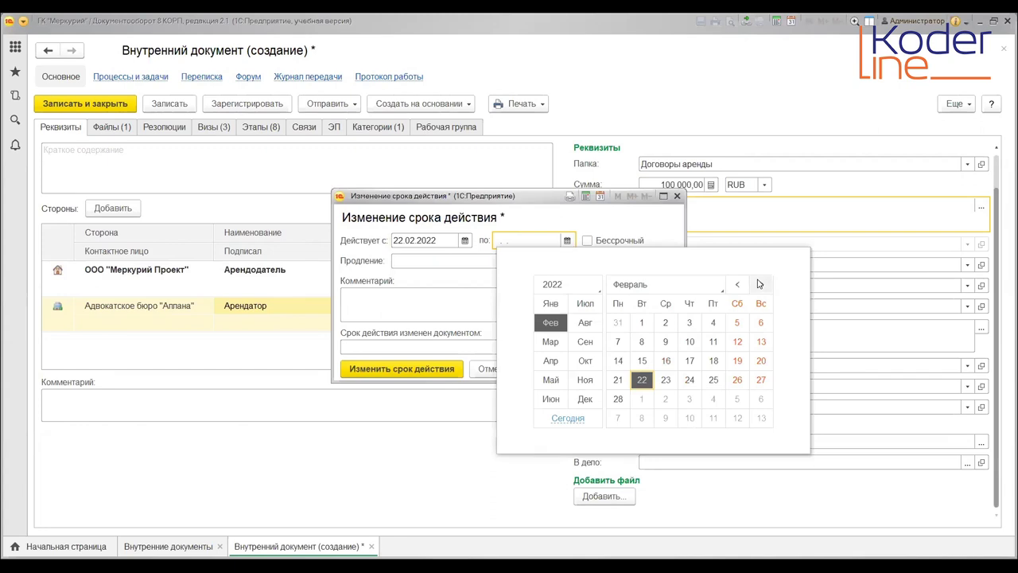
{"action": "left_click", "coordinate": [642, 380]}
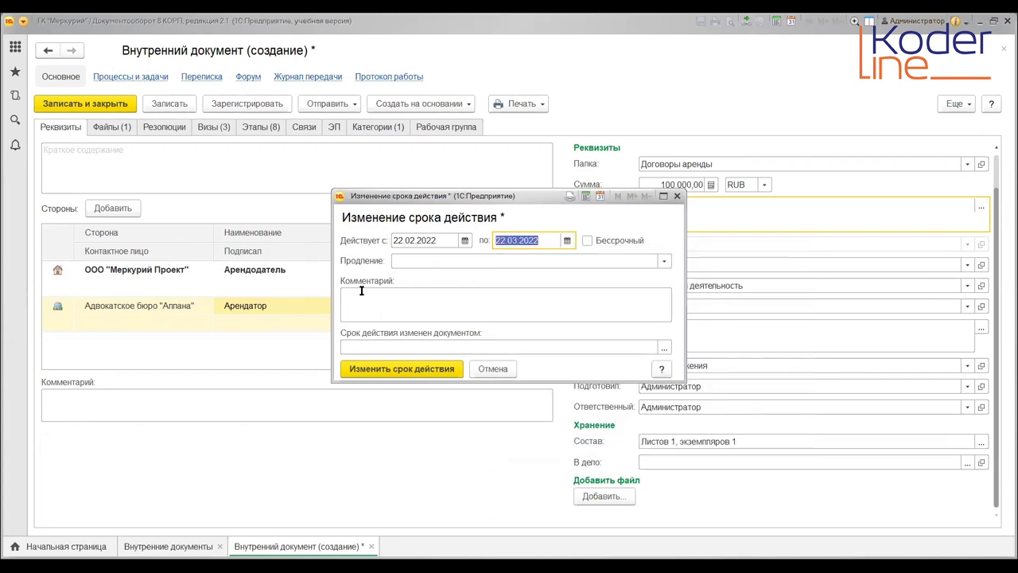
{"action": "left_click", "coordinate": [664, 261]}
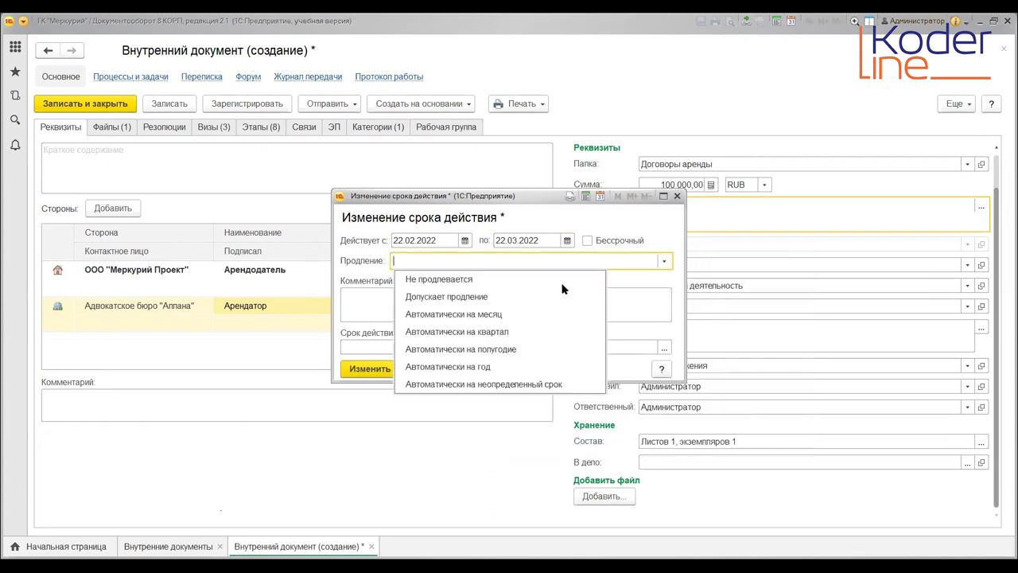
{"action": "left_click", "coordinate": [488, 315]}
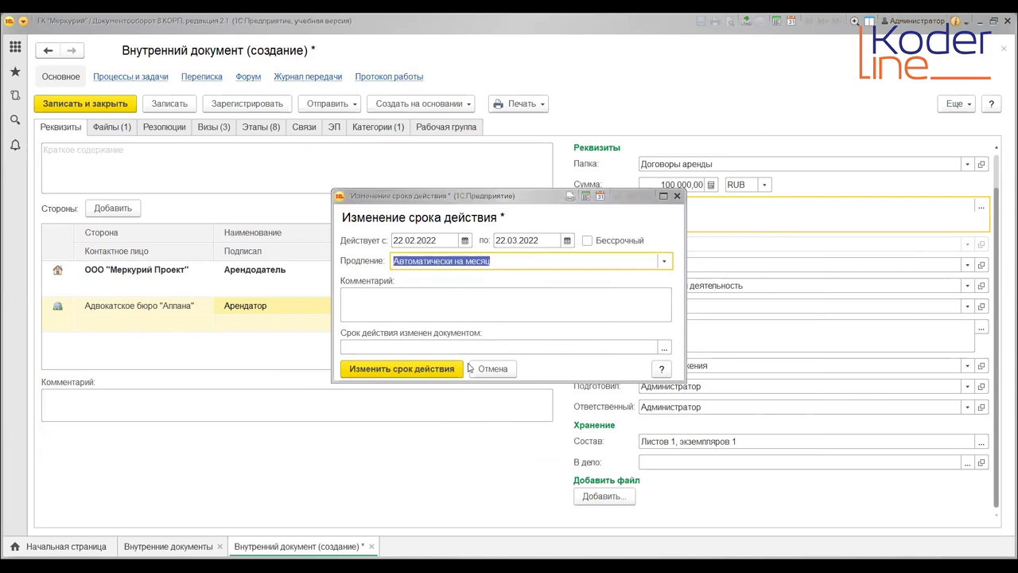
{"action": "left_click", "coordinate": [420, 366]}
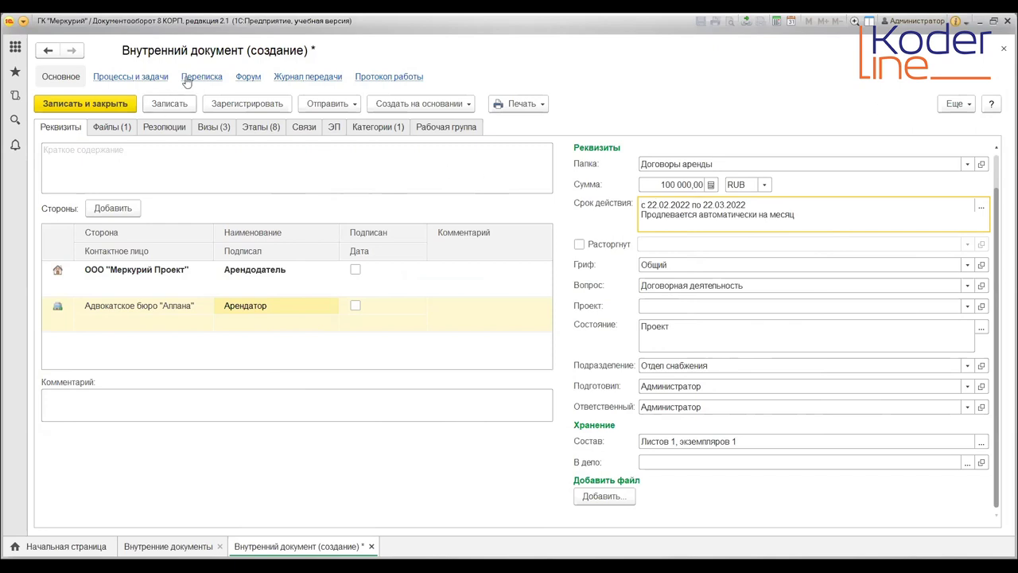
{"action": "left_click", "coordinate": [169, 104]}
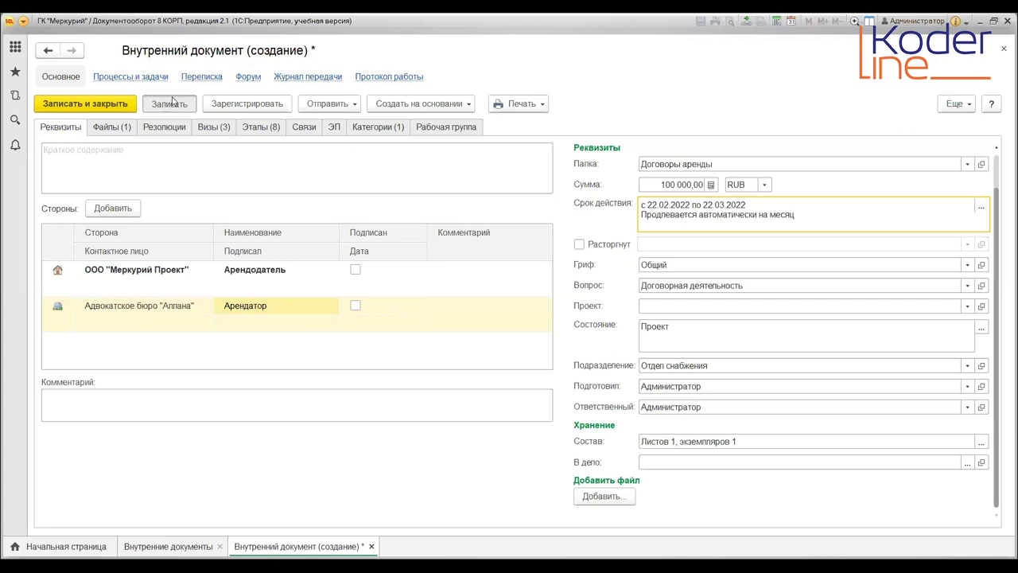
{"action": "left_click", "coordinate": [172, 101]}
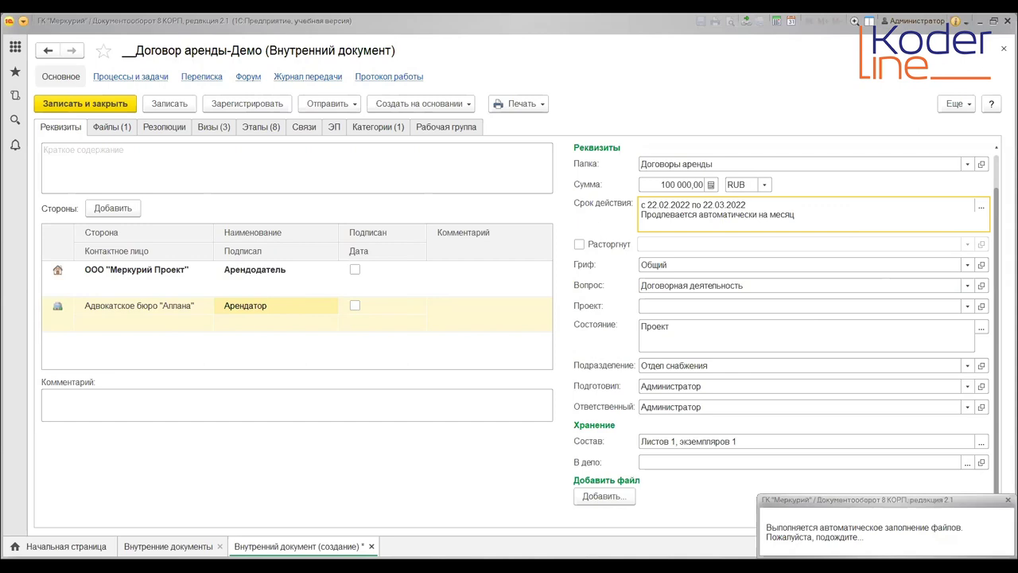
Switch to the PowerPoint webinar presentation, look at slide 16 "Старт процесса" and go back to slide 15
{"action": "key", "text": "alt+Tab"}
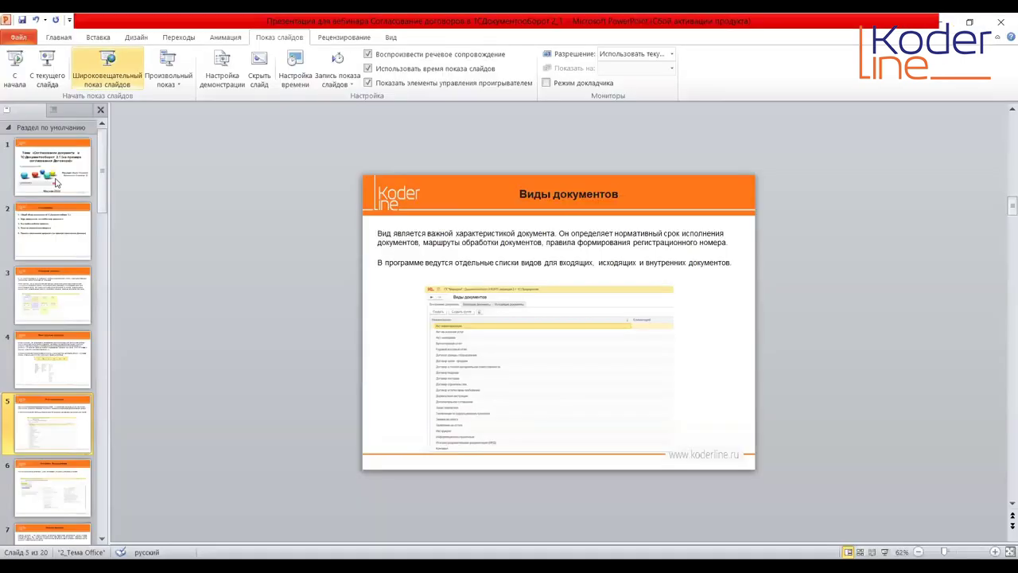
{"action": "scroll", "coordinate": [57, 337], "scroll_direction": "down", "scroll_amount": 3}
{"action": "scroll", "coordinate": [56, 337], "scroll_direction": "down", "scroll_amount": 8}
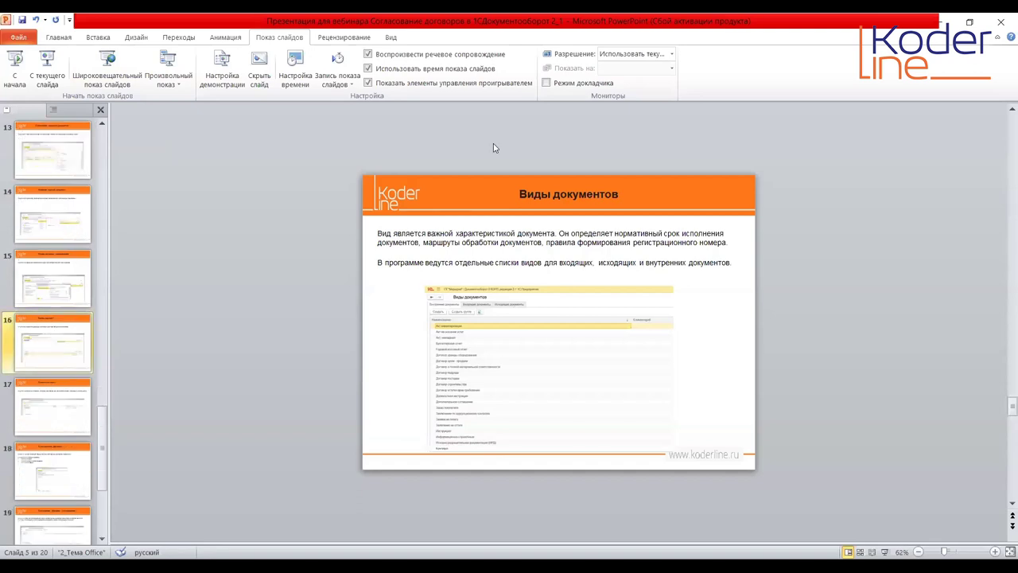
{"action": "left_click", "coordinate": [51, 340]}
{"action": "left_click", "coordinate": [45, 269]}
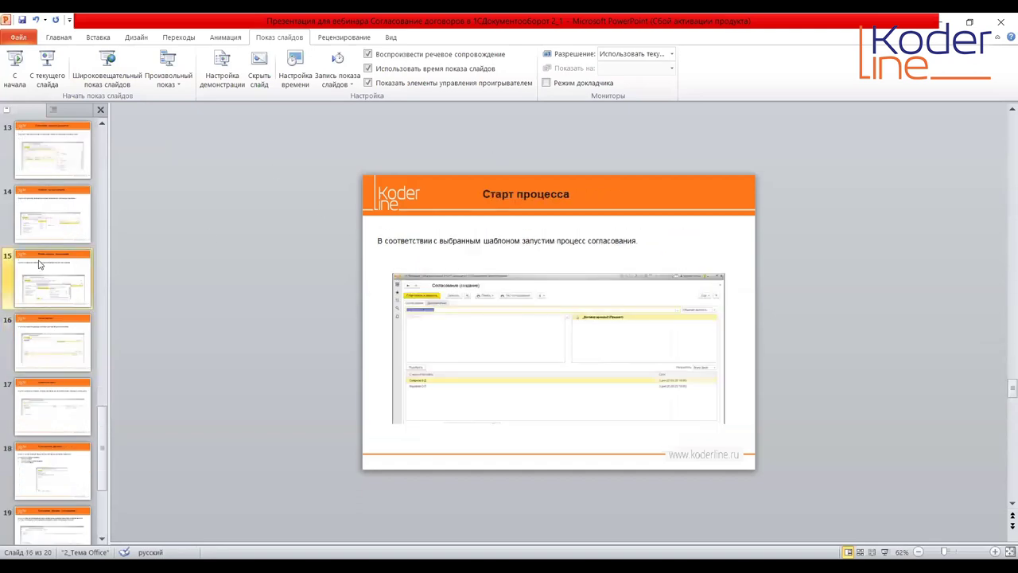
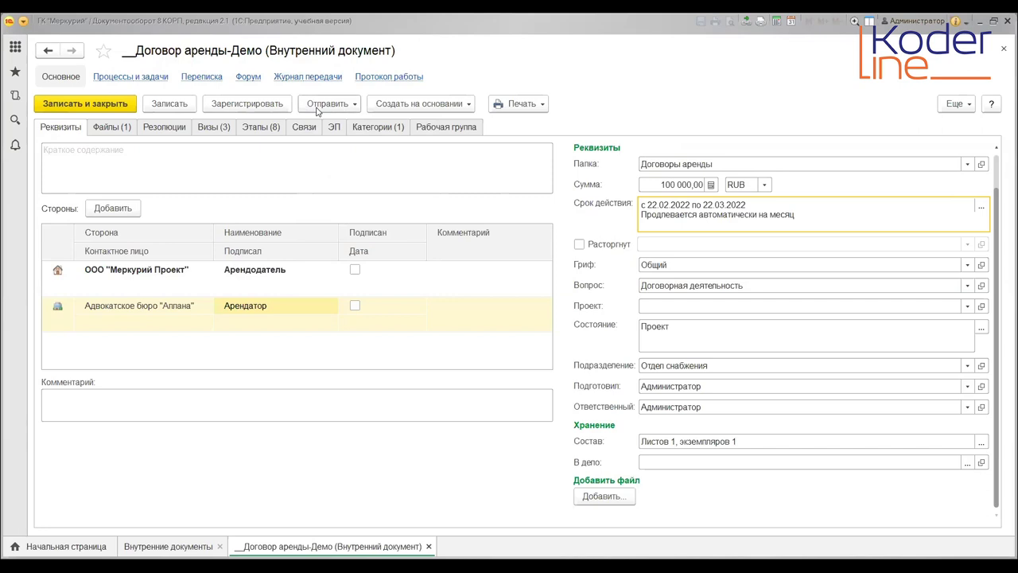
Send the contract for approval using the template "Согласование договора аренды оборудования", after viewing the template's details enlarged
{"action": "left_click", "coordinate": [321, 104]}
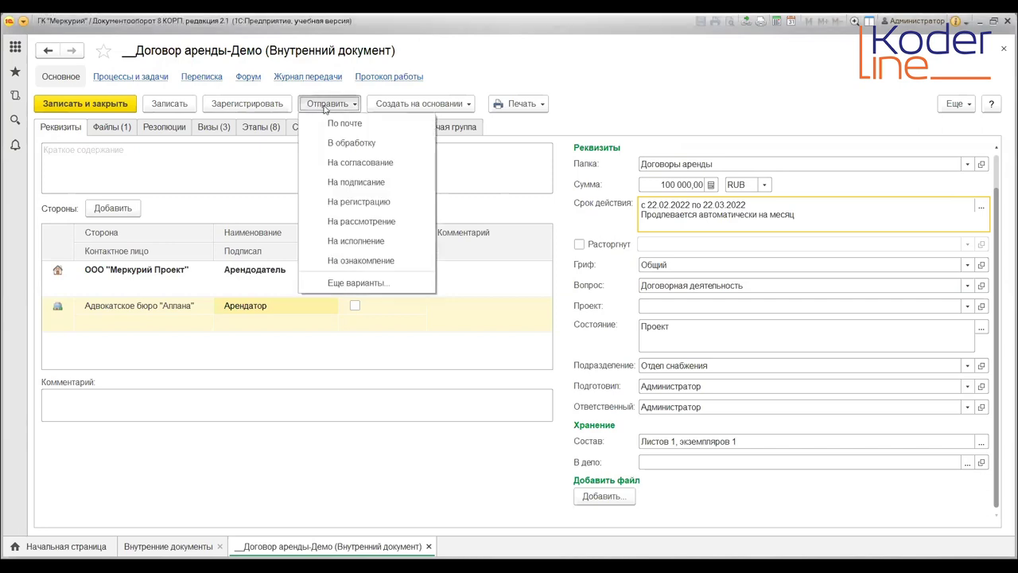
{"action": "left_click", "coordinate": [340, 164]}
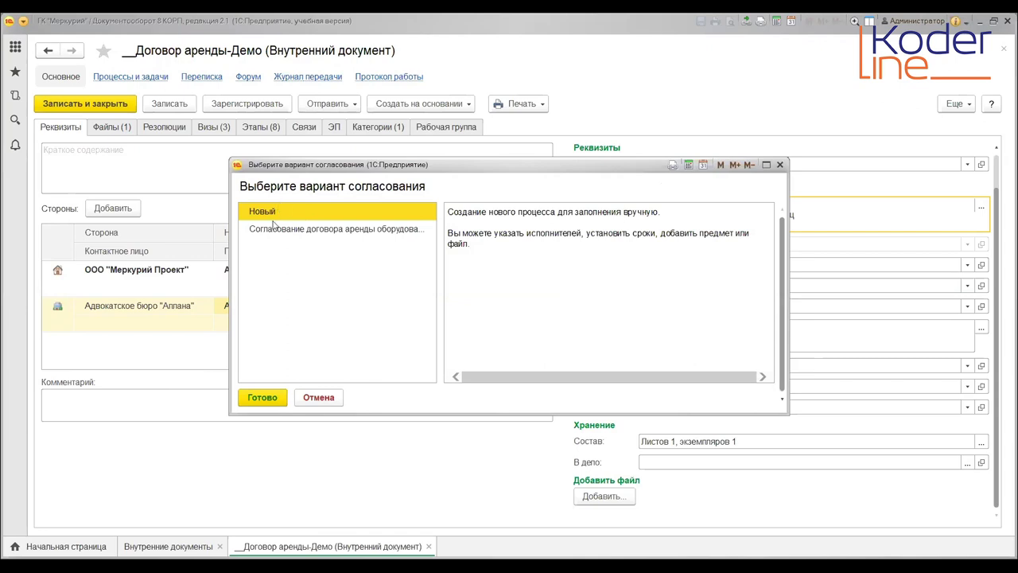
{"action": "left_click", "coordinate": [284, 232]}
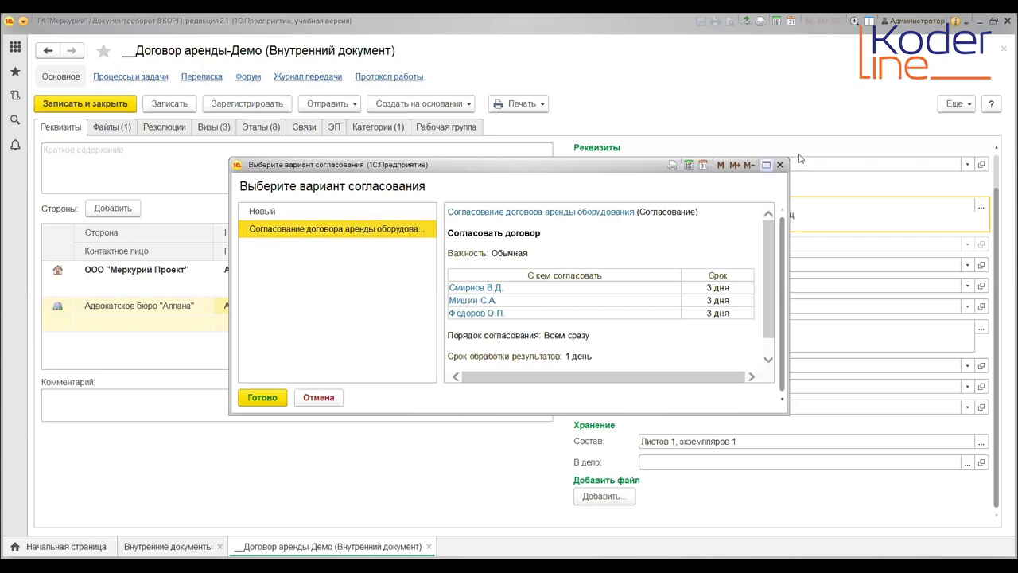
{"action": "double_click", "coordinate": [469, 164]}
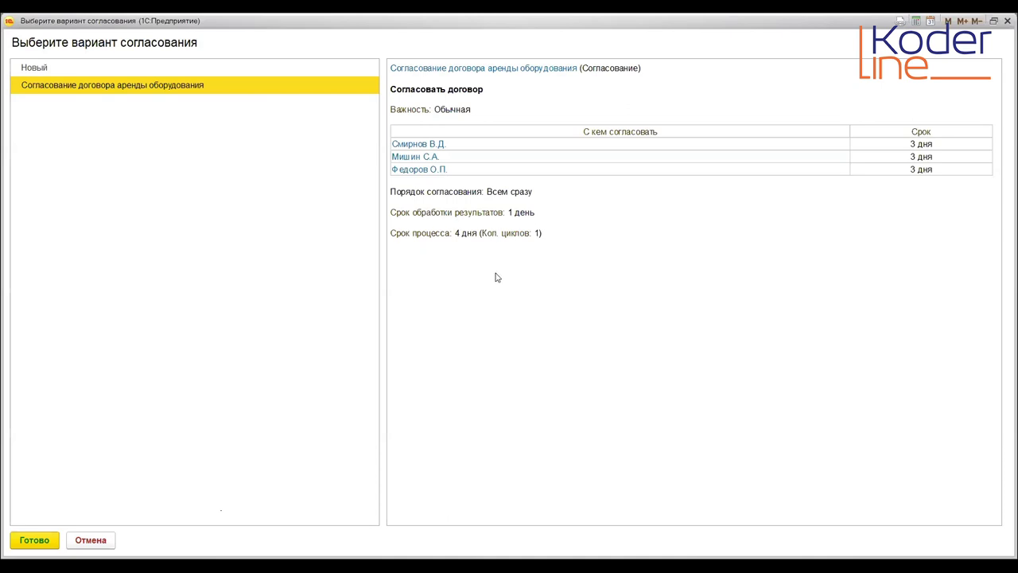
{"action": "left_click", "coordinate": [993, 22]}
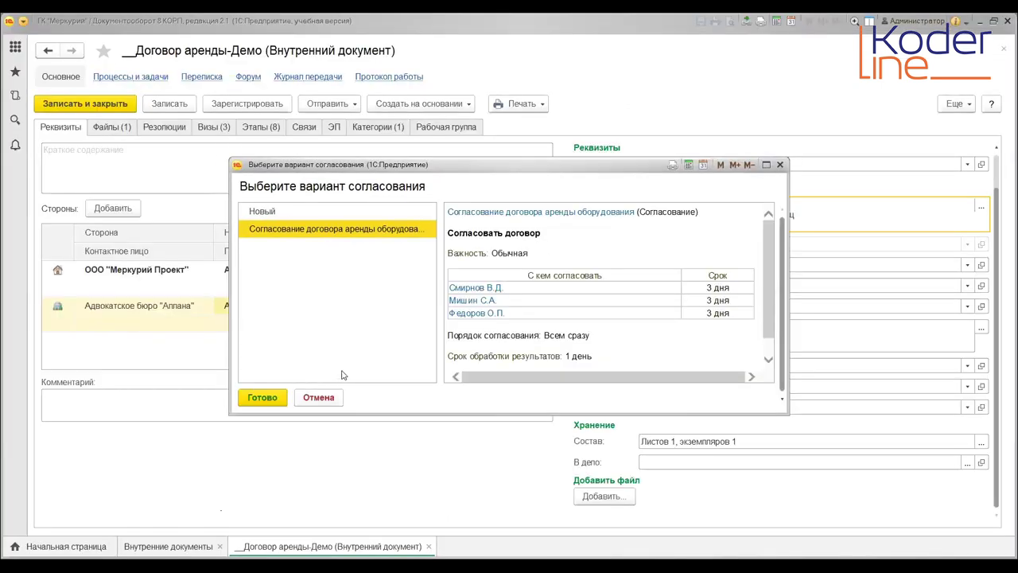
{"action": "left_click", "coordinate": [263, 398]}
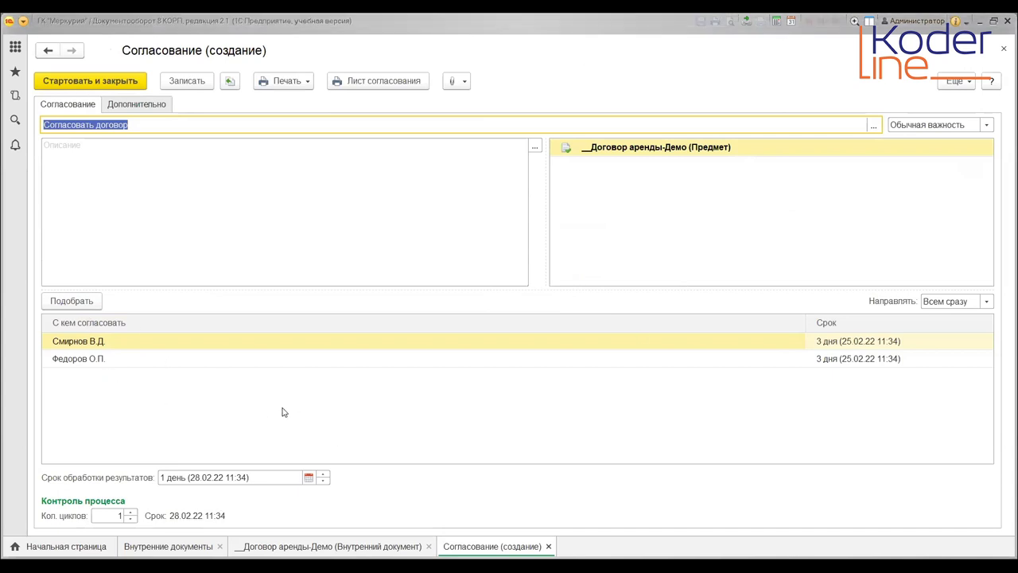
Check both approvers in the new approval process for "__Договор аренды-Демо" and start the process
{"action": "left_click", "coordinate": [81, 364]}
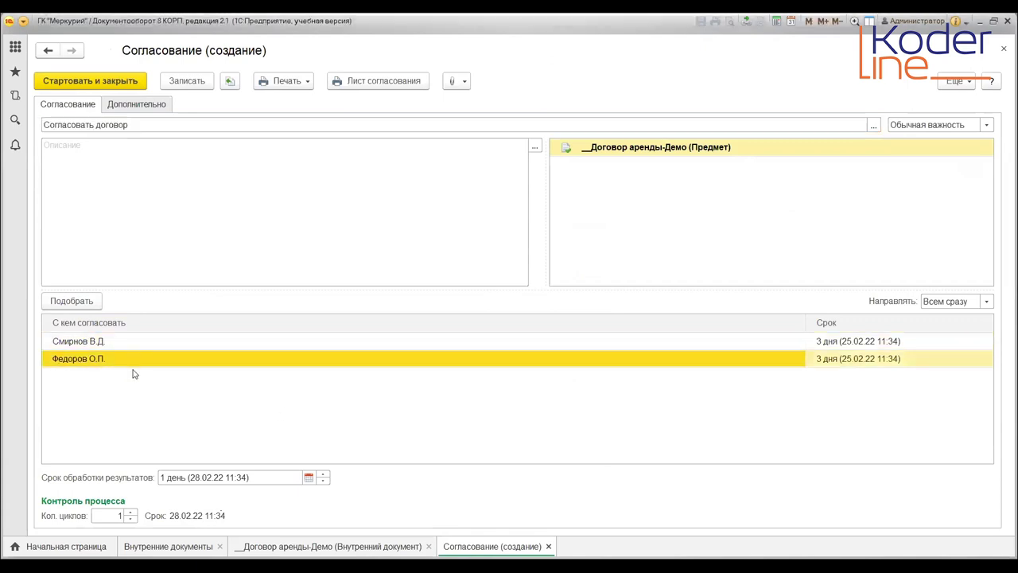
{"action": "left_click", "coordinate": [167, 343]}
{"action": "left_click", "coordinate": [187, 360]}
{"action": "left_click", "coordinate": [151, 344]}
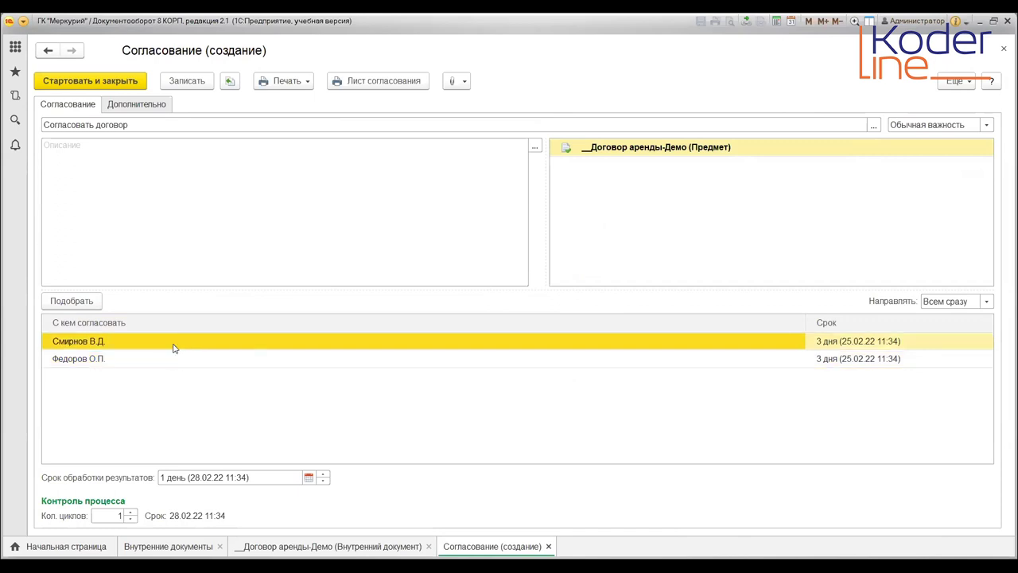
{"action": "left_click", "coordinate": [169, 358]}
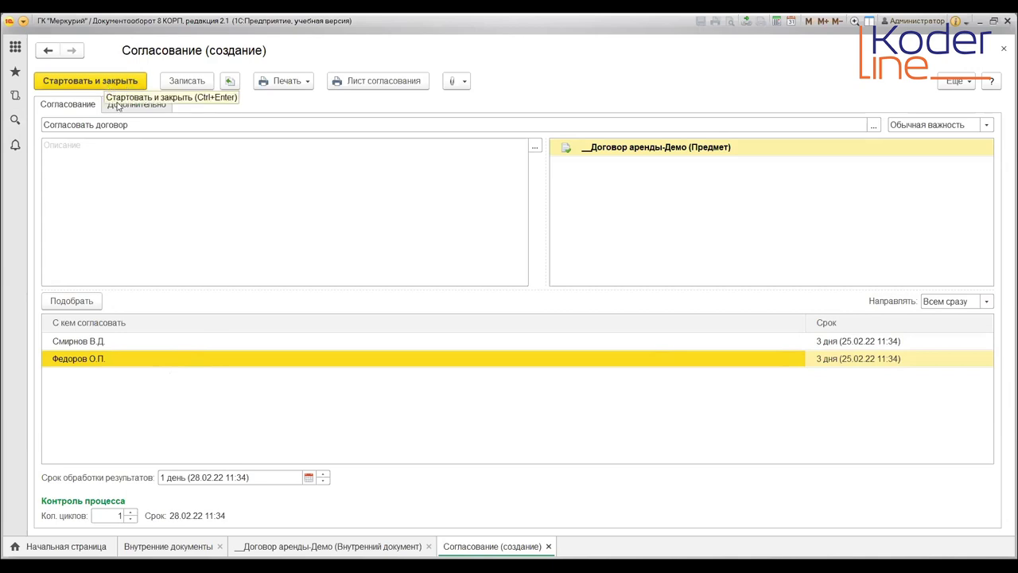
{"action": "left_click", "coordinate": [93, 81]}
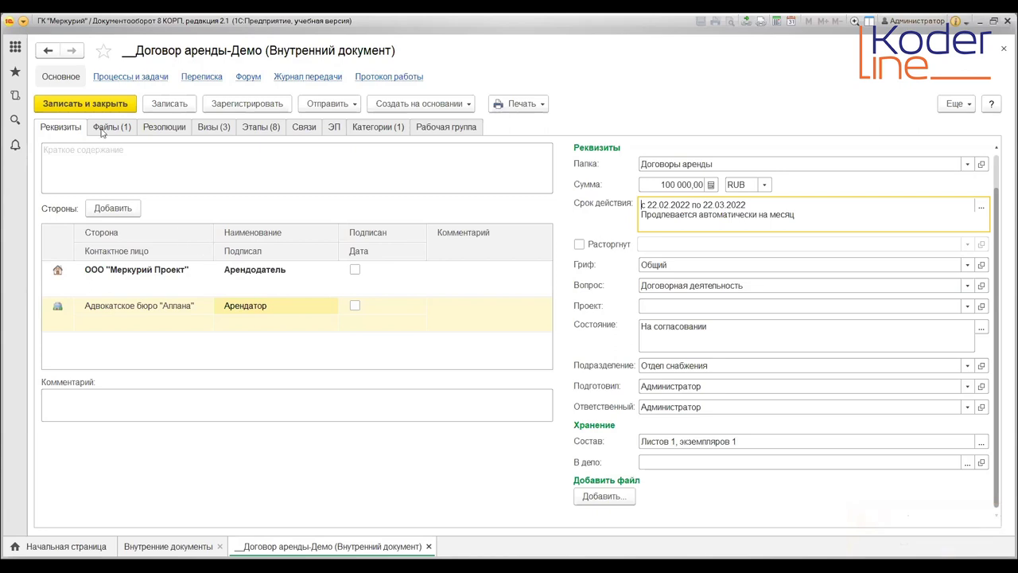
Open the first approver's task from the contract's processes and tasks, and examine its approval progress
{"action": "left_click", "coordinate": [119, 77]}
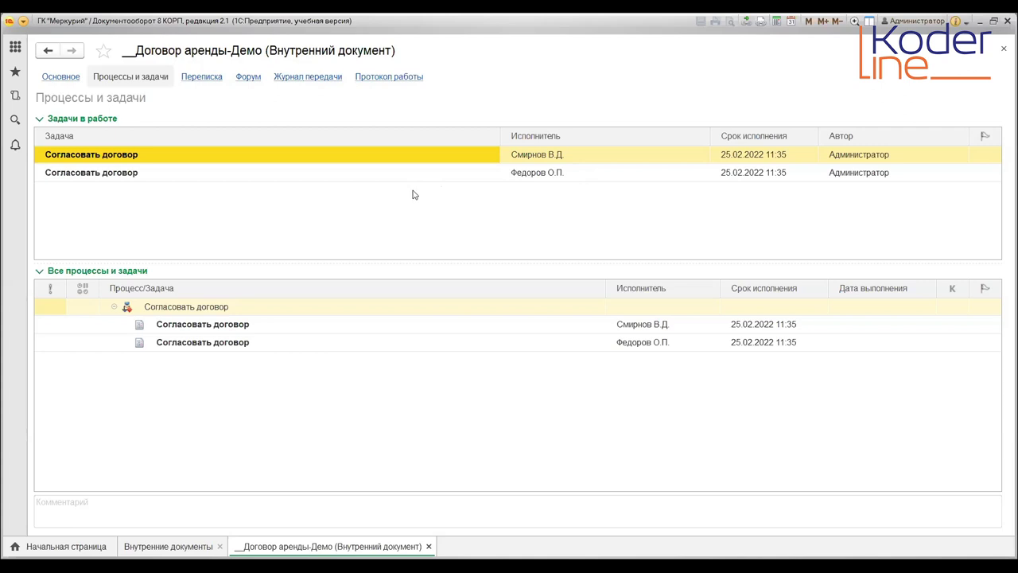
{"action": "double_click", "coordinate": [124, 154]}
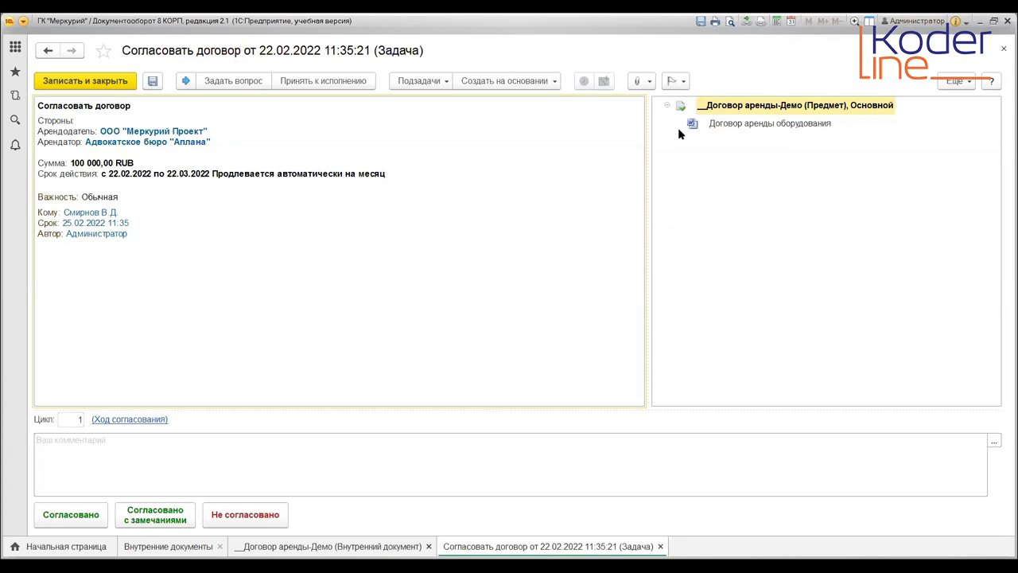
{"action": "left_click", "coordinate": [107, 419]}
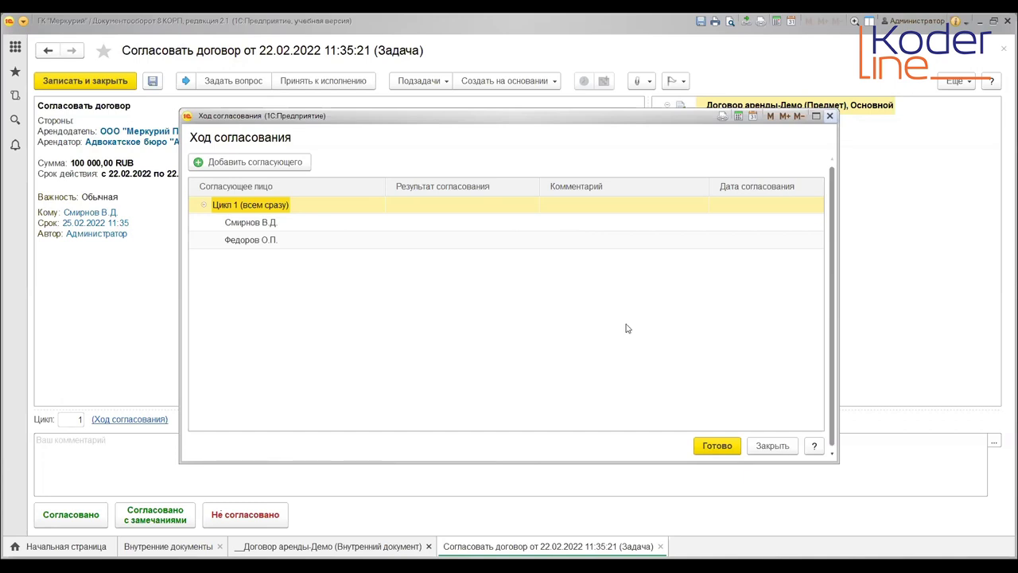
{"action": "key", "text": "Escape"}
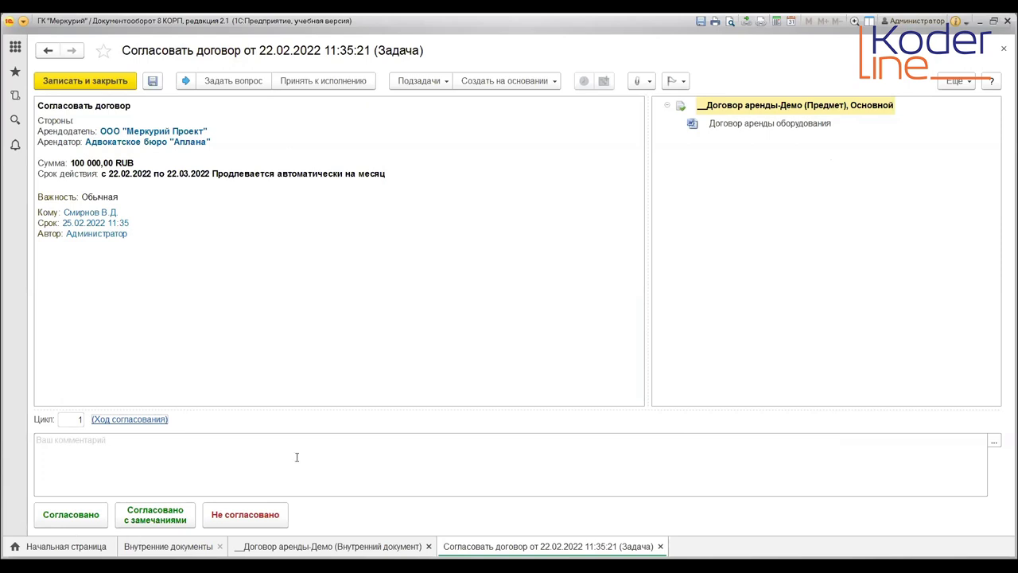
Complete the first approver's task as "Согласовано с замечаниями" with the comment "не устраивает цена"
{"action": "left_click", "coordinate": [115, 440]}
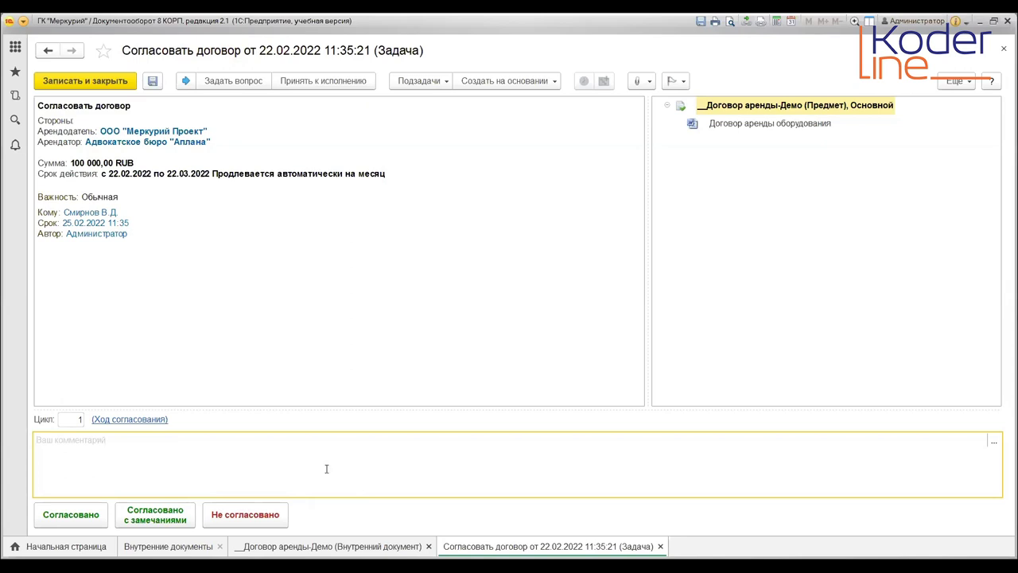
{"action": "type", "text": "не устраивает цена"}
{"action": "left_click", "coordinate": [139, 519]}
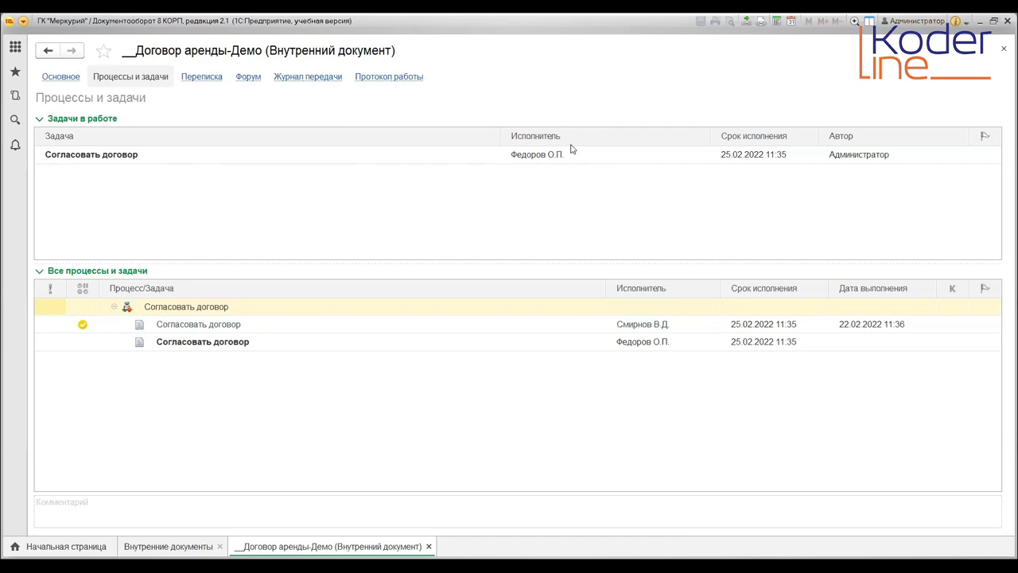
Open the second approver's task, check the approval progress, and reject the contract with the comment "пересмотреть цену"
{"action": "left_click", "coordinate": [89, 155]}
{"action": "double_click", "coordinate": [89, 155]}
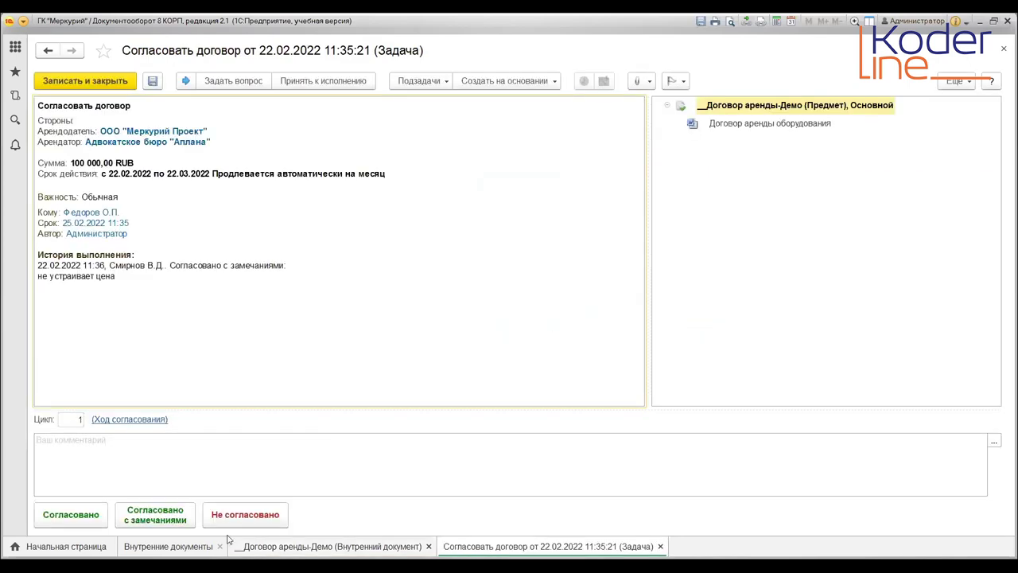
{"action": "left_click", "coordinate": [104, 419]}
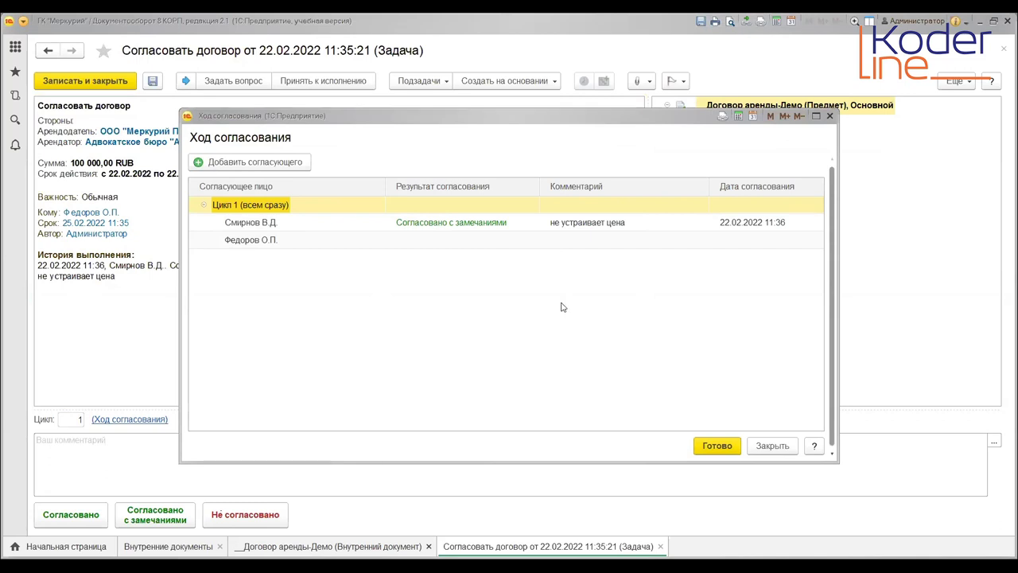
{"action": "left_click", "coordinate": [240, 521]}
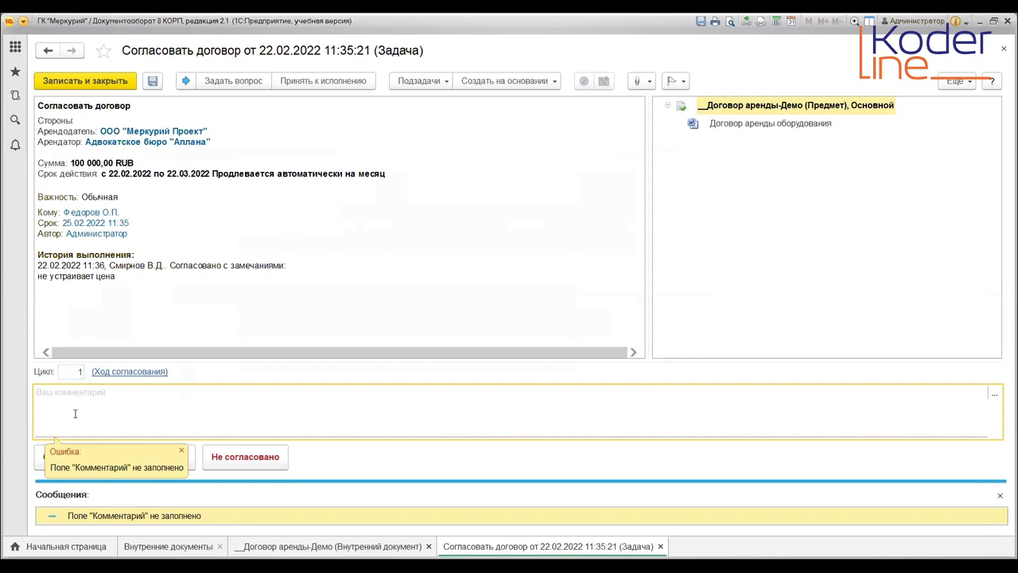
{"action": "left_click", "coordinate": [71, 409]}
{"action": "type", "text": "пересмотреть цену"}
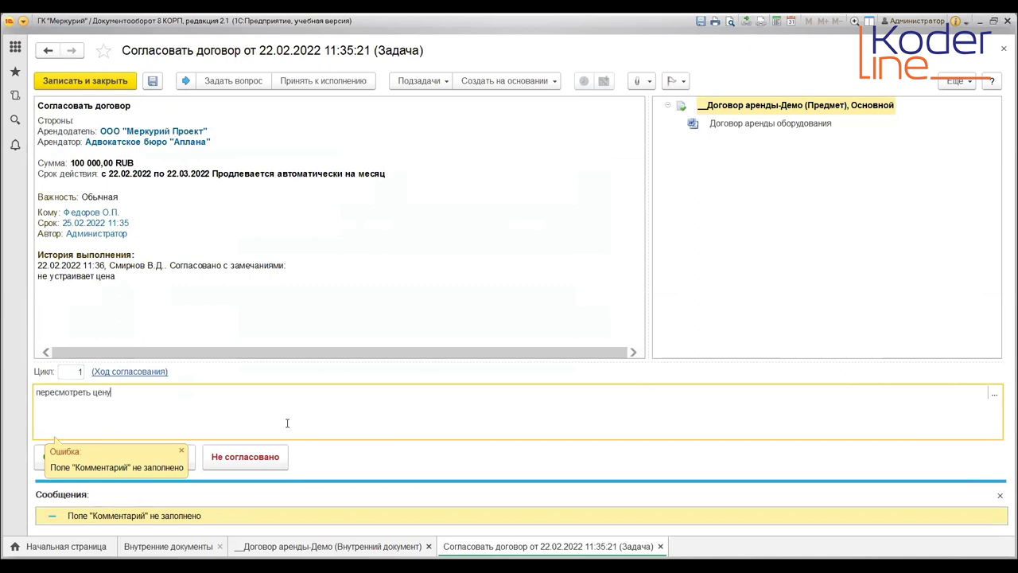
{"action": "left_click", "coordinate": [246, 457]}
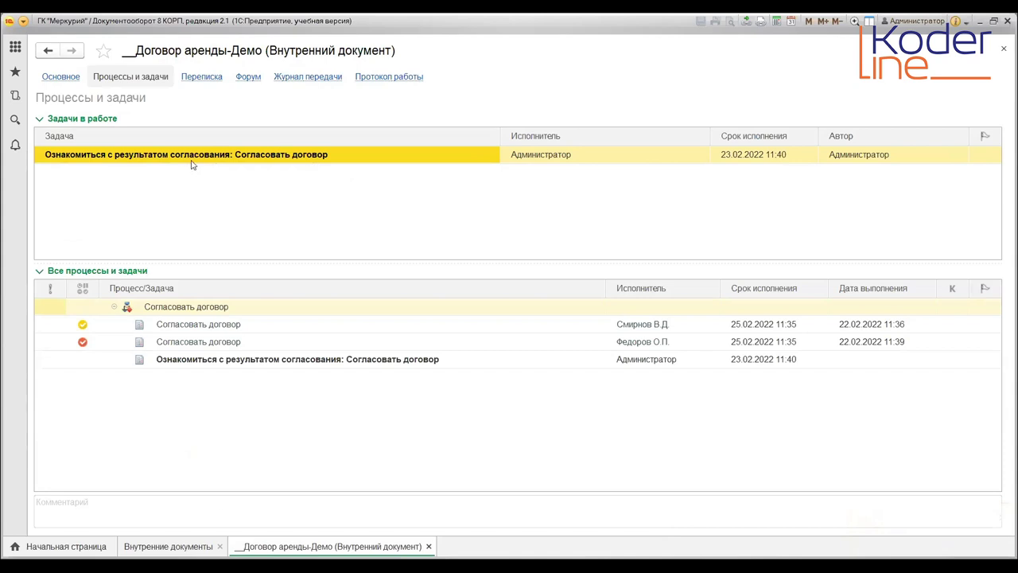
From the task for reviewing the approval result, send the contract for repeat approval with the comment "с пересмотром цены"
{"action": "left_click", "coordinate": [160, 155]}
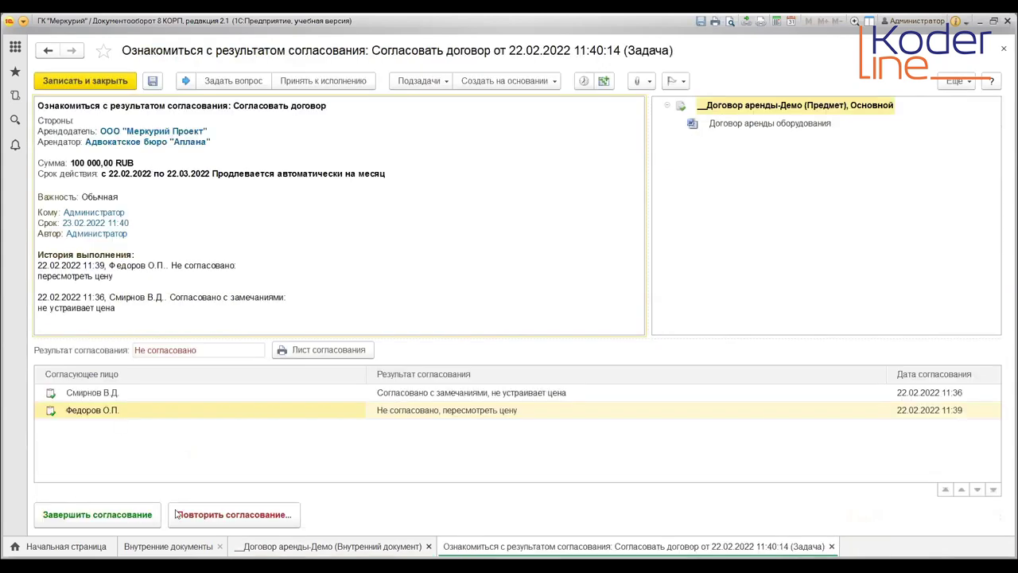
{"action": "left_click", "coordinate": [189, 507]}
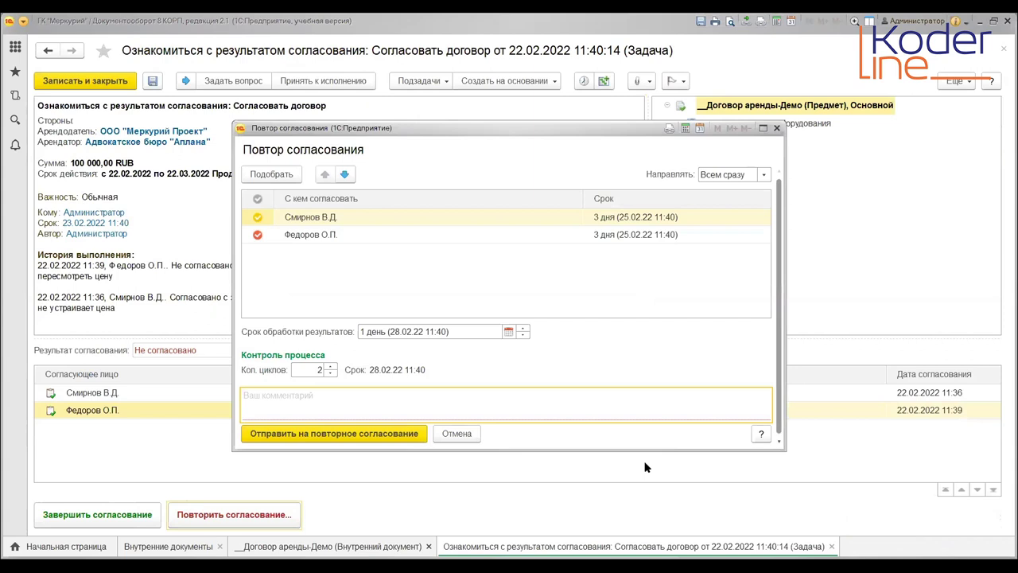
{"action": "left_click", "coordinate": [339, 433]}
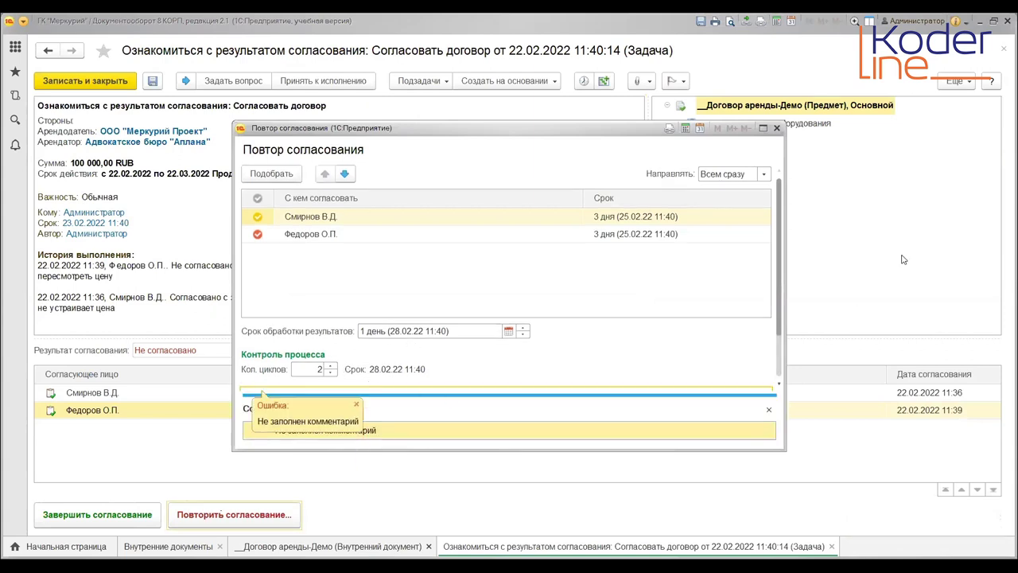
{"action": "scroll", "coordinate": [671, 347], "scroll_direction": "down", "scroll_amount": 1}
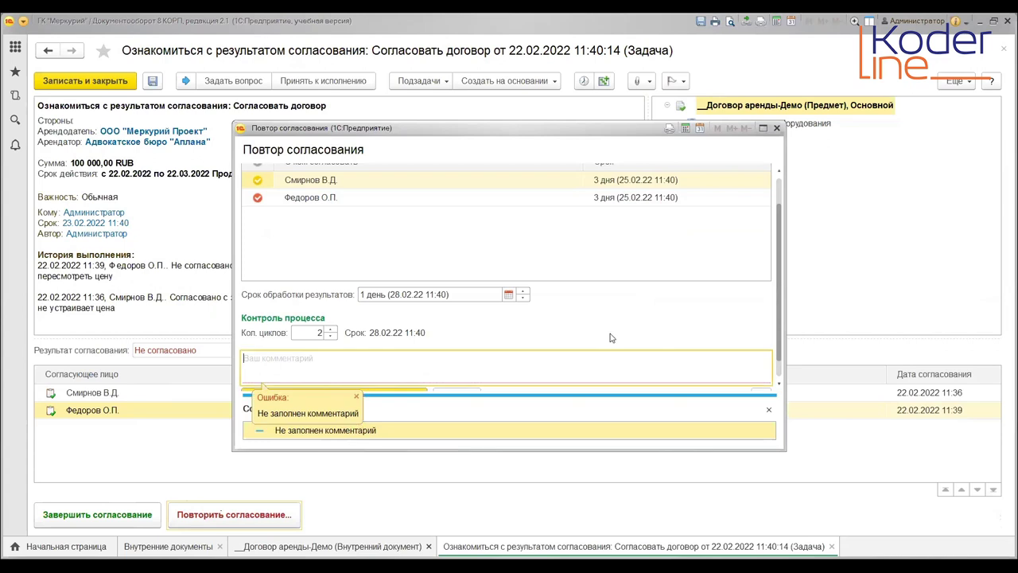
{"action": "type", "text": "с пересм"}
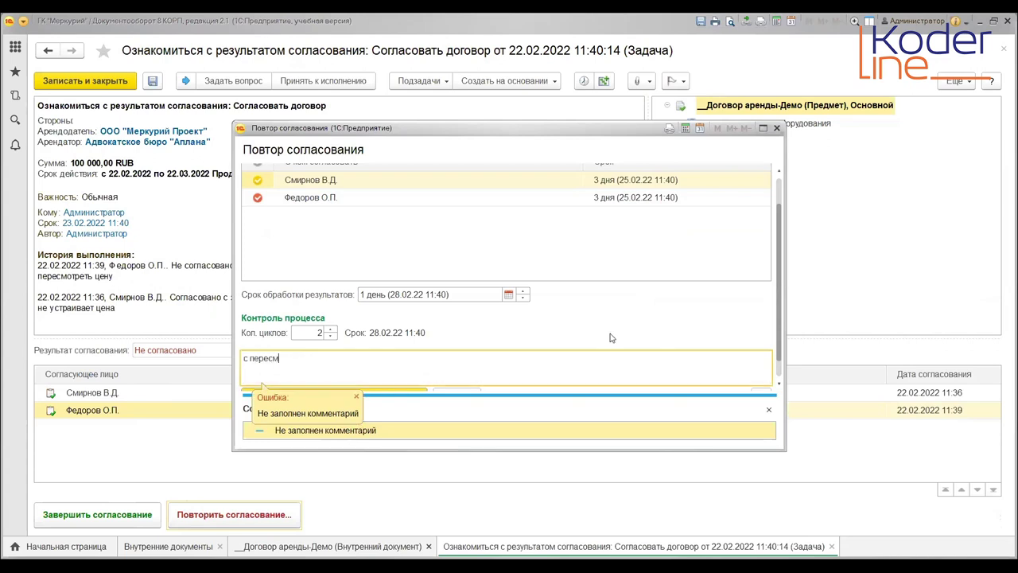
{"action": "type", "text": "отром цены"}
{"action": "left_click", "coordinate": [490, 409]}
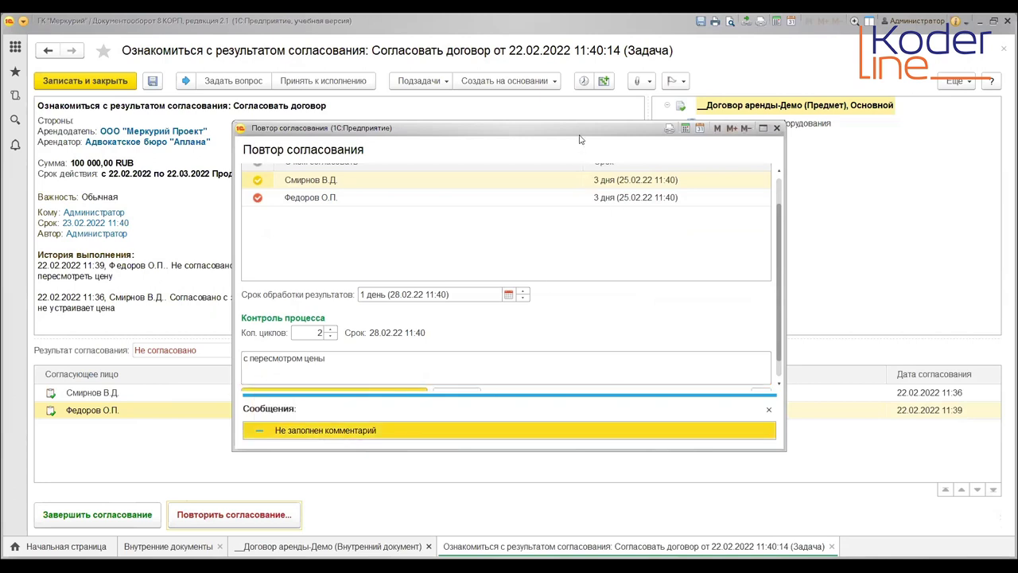
{"action": "left_click_drag", "start_coordinate": [580, 140], "coordinate": [592, 72]}
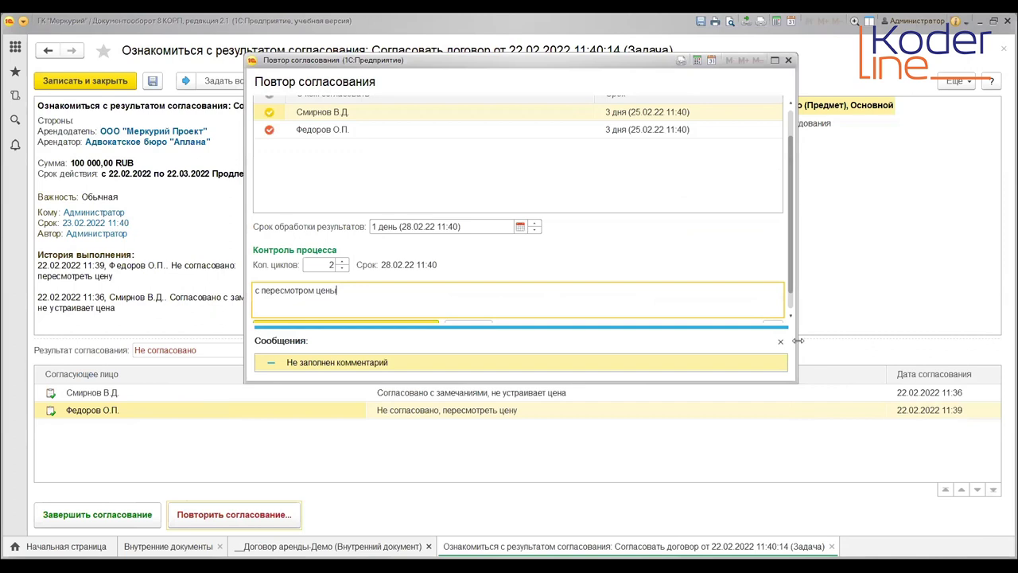
{"action": "left_click", "coordinate": [783, 343]}
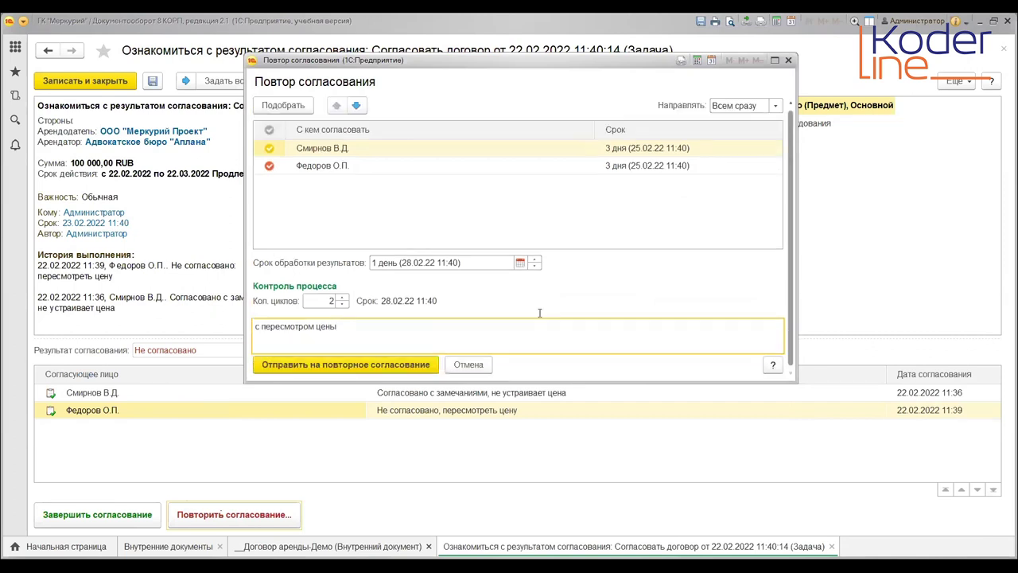
{"action": "left_click", "coordinate": [315, 366]}
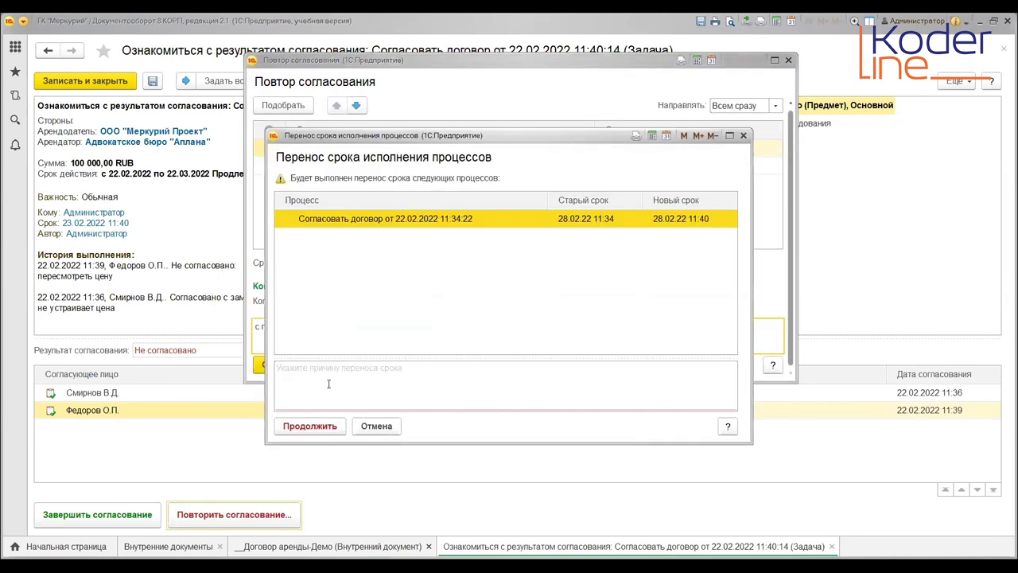
Give "повторное согл" as the reason for postponing the process deadline and continue with the repeat approval
{"action": "left_click", "coordinate": [305, 427]}
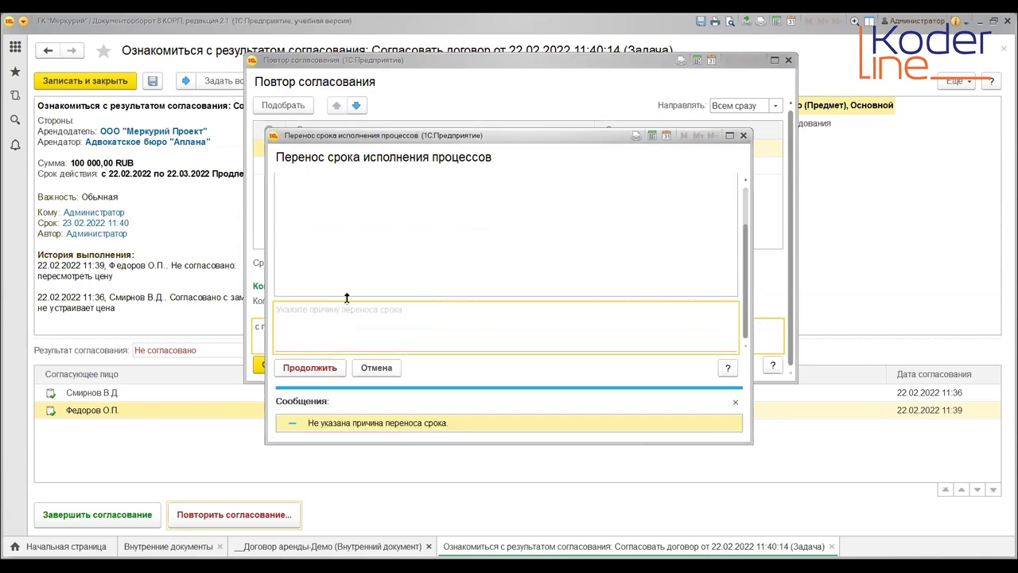
{"action": "type", "text": "повт"}
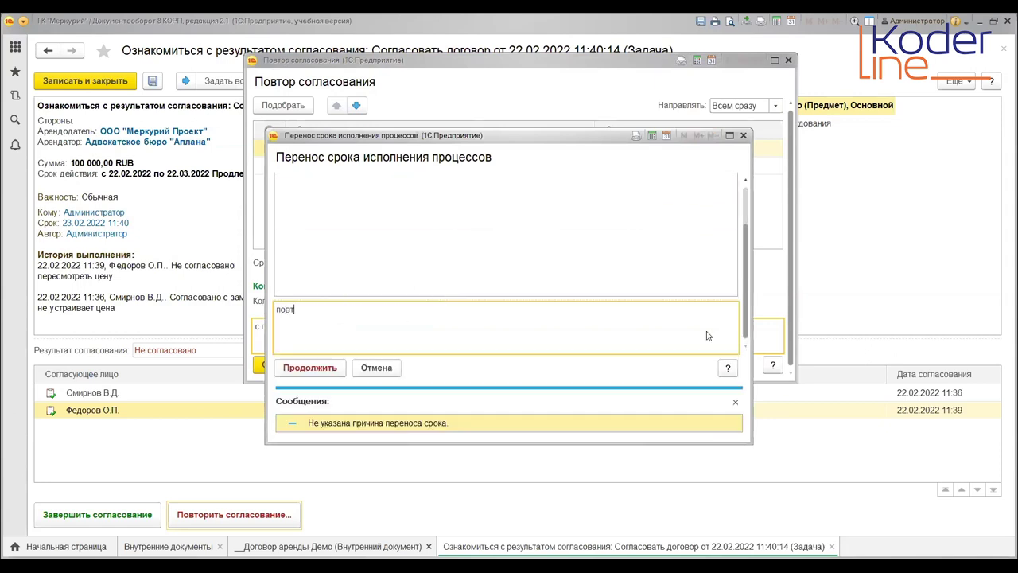
{"action": "type", "text": "орное согл"}
{"action": "left_click", "coordinate": [314, 370]}
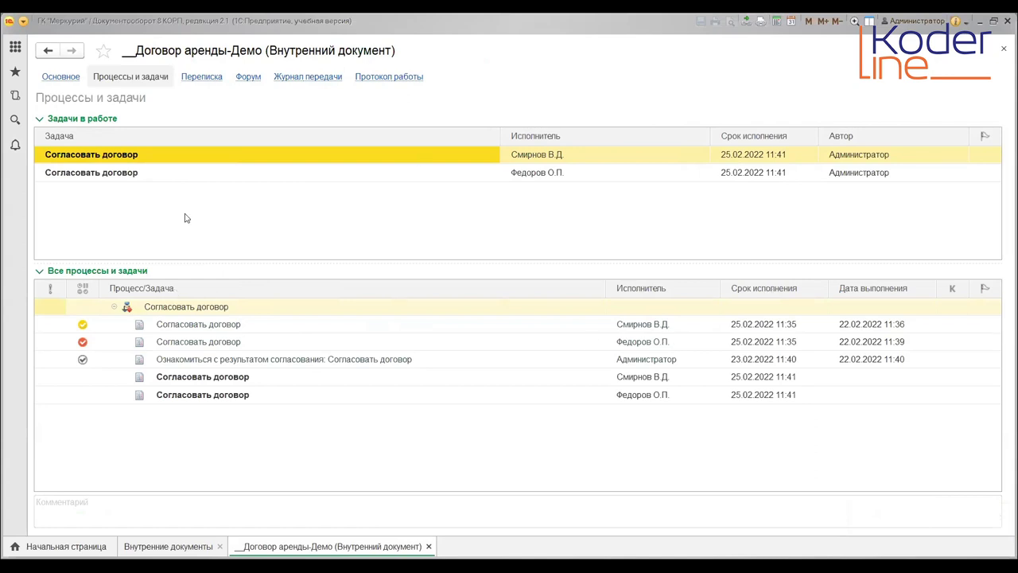
Complete both approvers' second-cycle "Согласовать договор" tasks with the decision "Согласовано"
{"action": "double_click", "coordinate": [157, 156]}
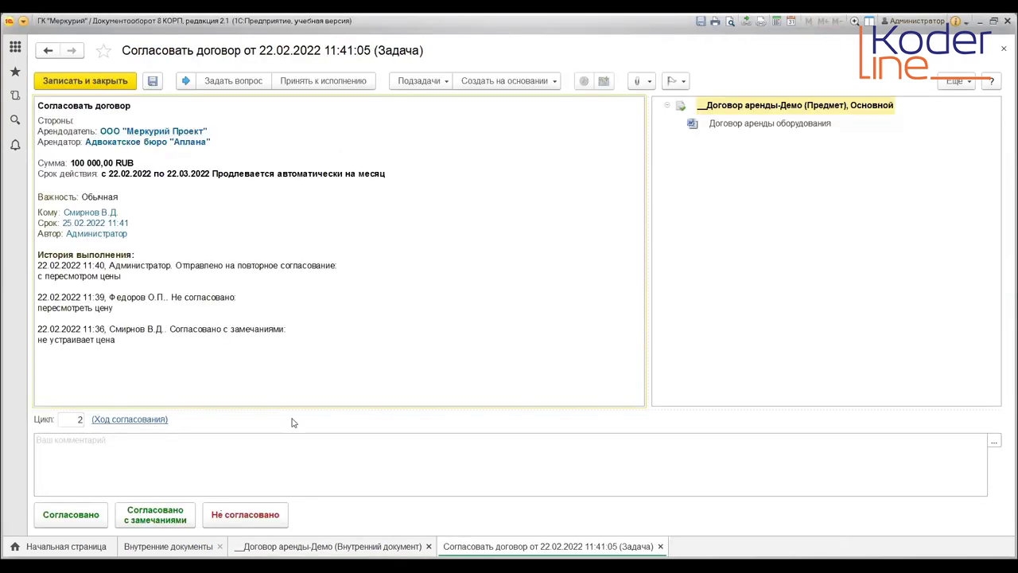
{"action": "left_click", "coordinate": [78, 513]}
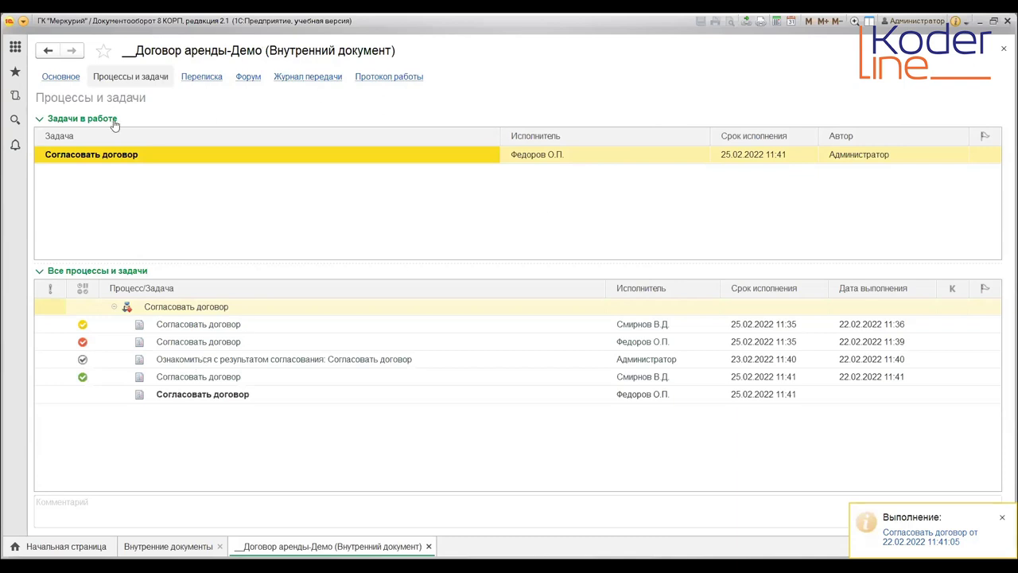
{"action": "left_click", "coordinate": [84, 154]}
{"action": "left_click", "coordinate": [85, 154]}
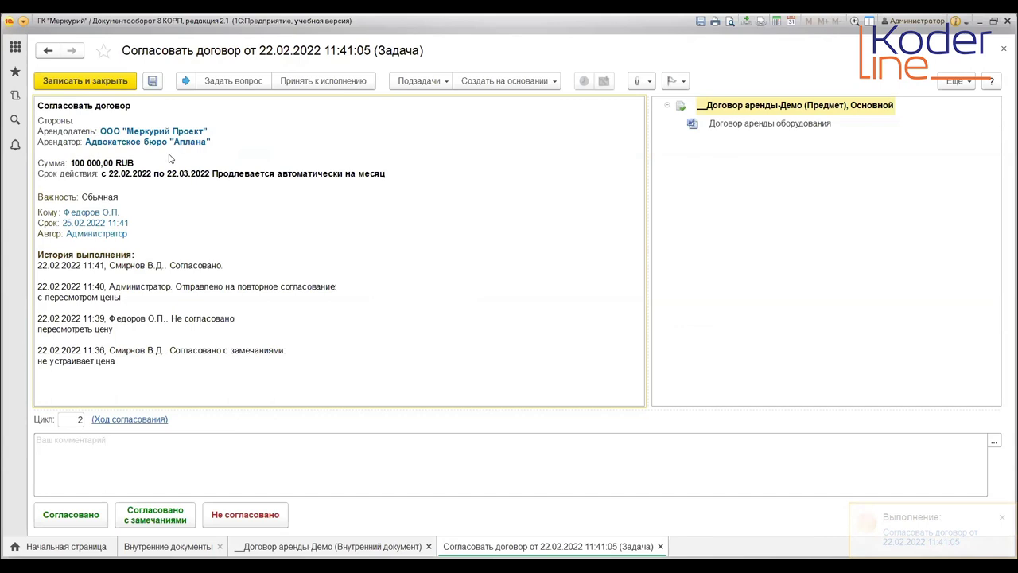
{"action": "left_click", "coordinate": [66, 510]}
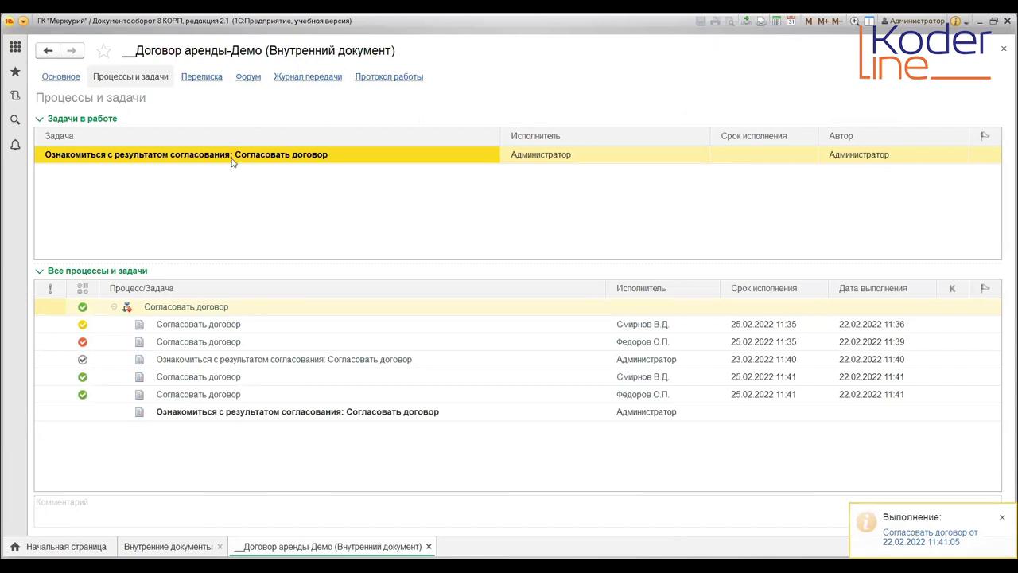
Open the task for reviewing the approval result, mark it as "Ознакомился", and return to the contract's main details
{"action": "double_click", "coordinate": [130, 156]}
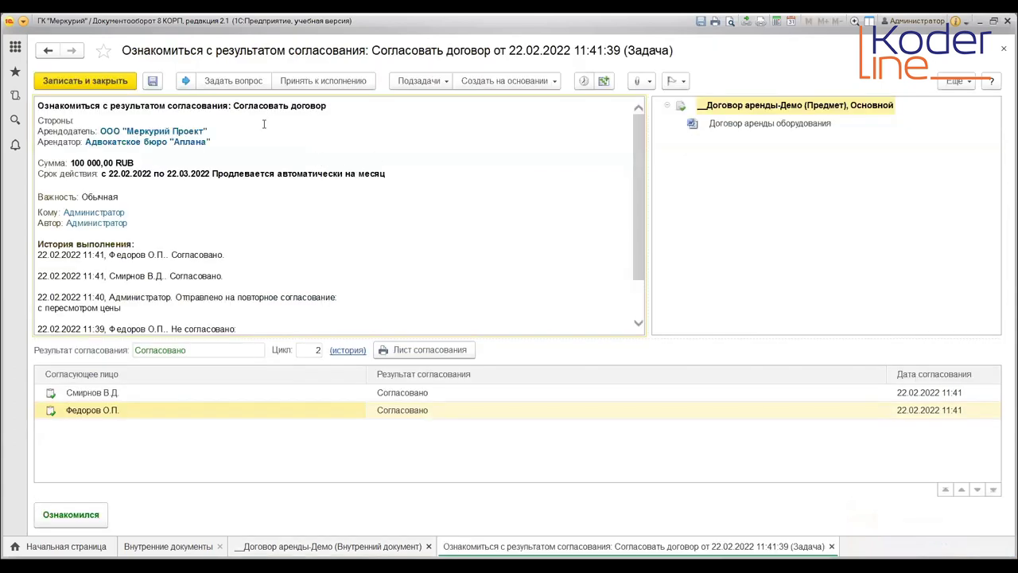
{"action": "left_click", "coordinate": [71, 515]}
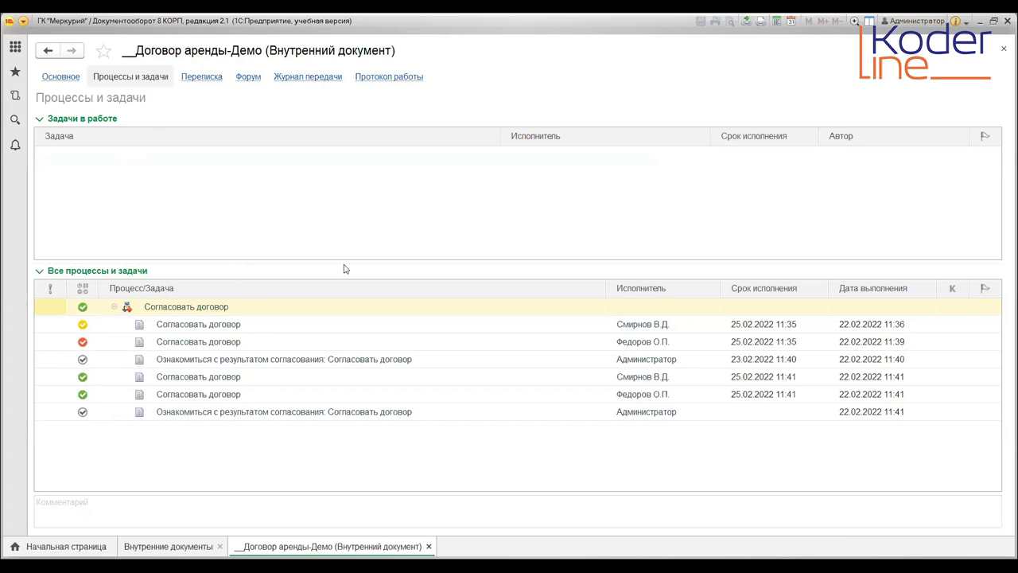
{"action": "left_click", "coordinate": [64, 79]}
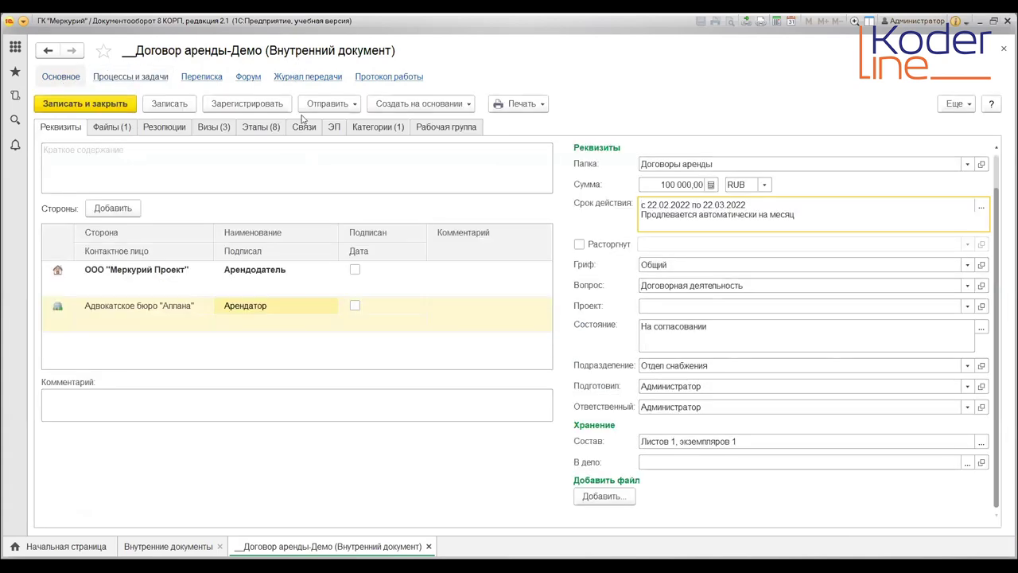
Switch to the PowerPoint webinar presentation and run the slide show from the current slide, finishing on closing slide 20
{"action": "left_click", "coordinate": [404, 329]}
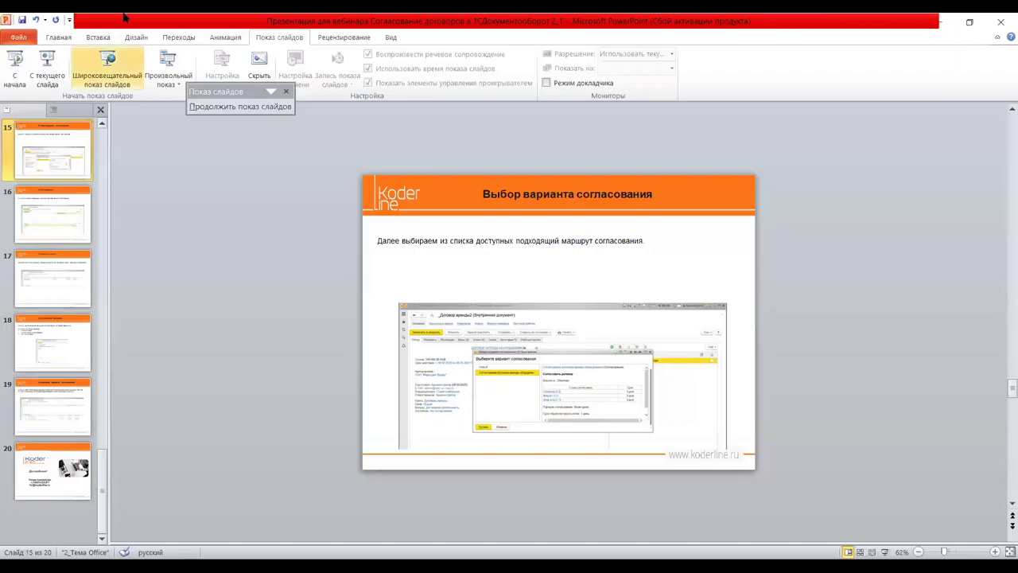
{"action": "left_click", "coordinate": [55, 78]}
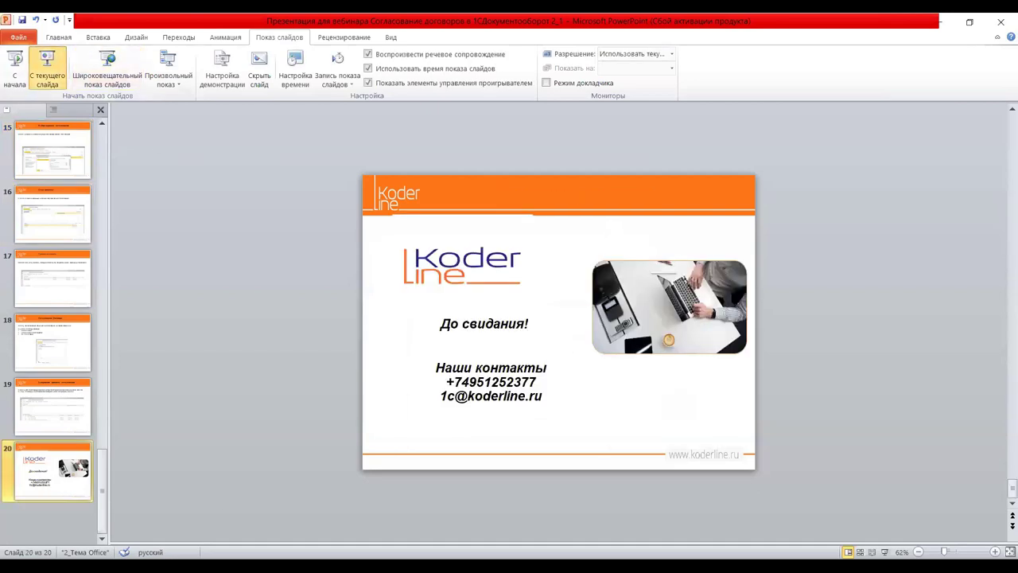
{"action": "left_click", "coordinate": [47, 71]}
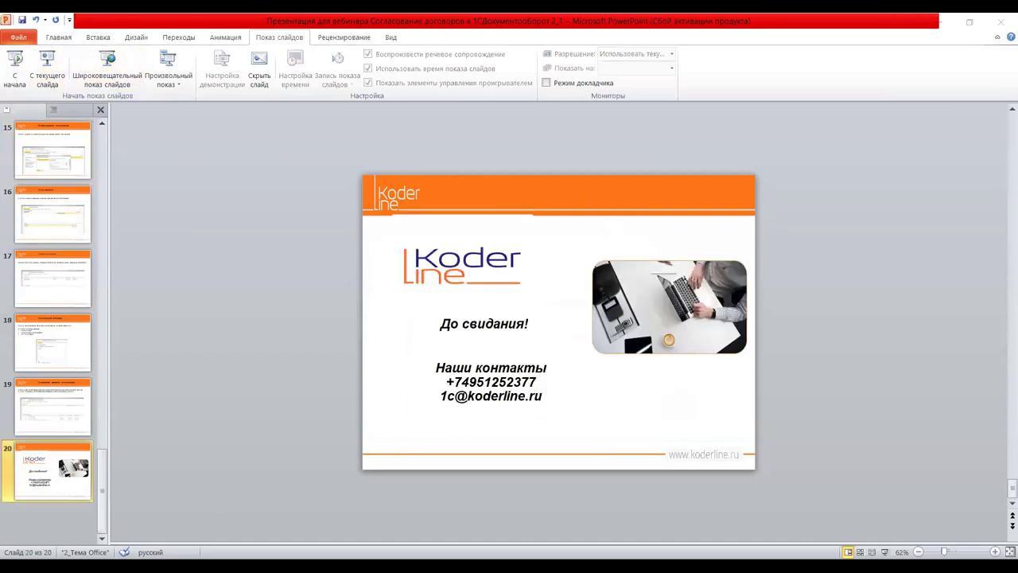